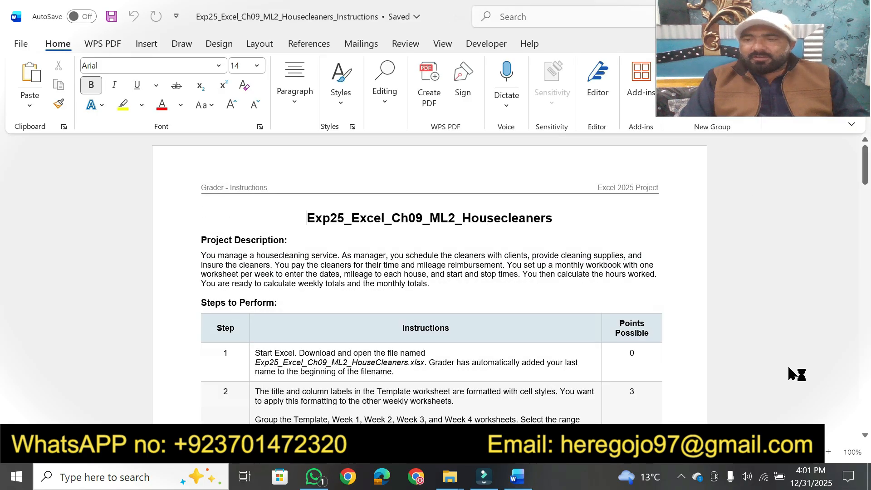
Set the document title Exp25_Excel_Ch09_ML2_Housecleaners to font size 20 and highlight it in yellow
click(829, 453)
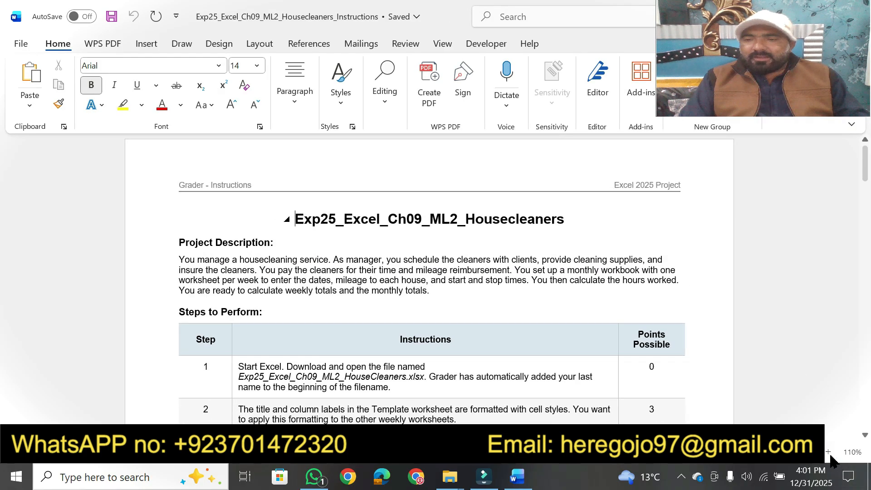
click(829, 453)
click(829, 453)
click(828, 453)
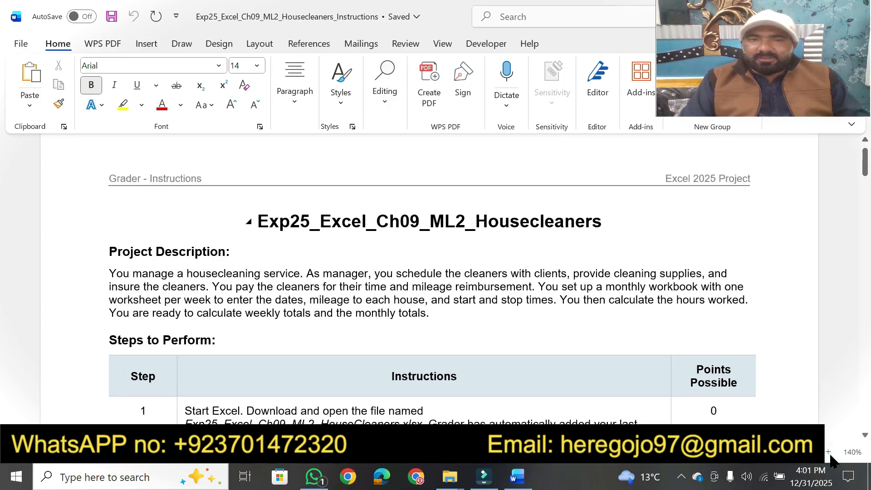
click(829, 453)
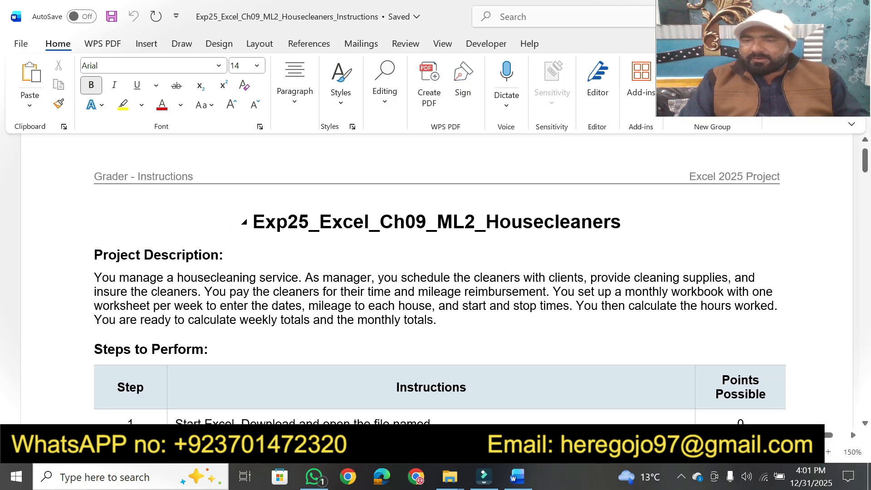
click(744, 452)
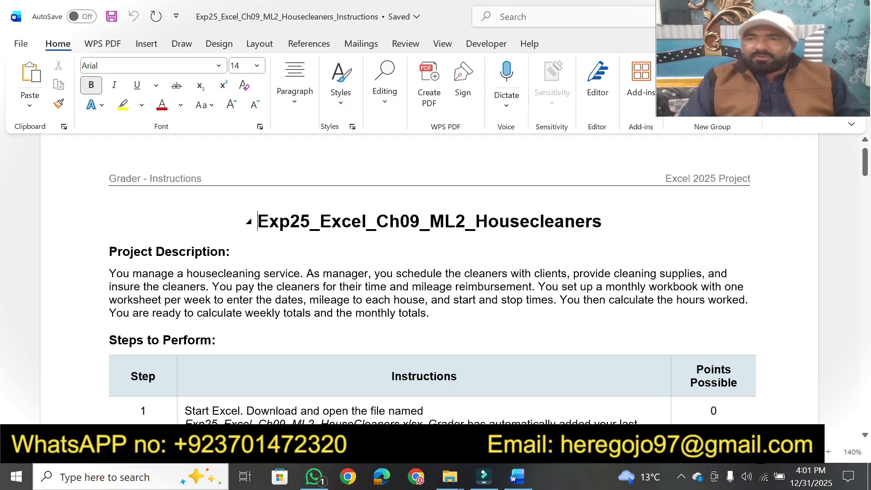
drag(260, 221, 538, 224)
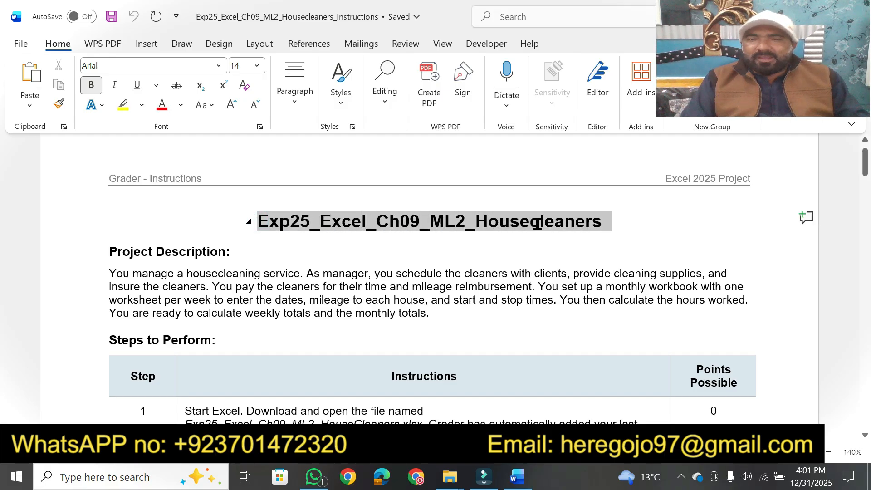
drag(607, 227, 607, 228)
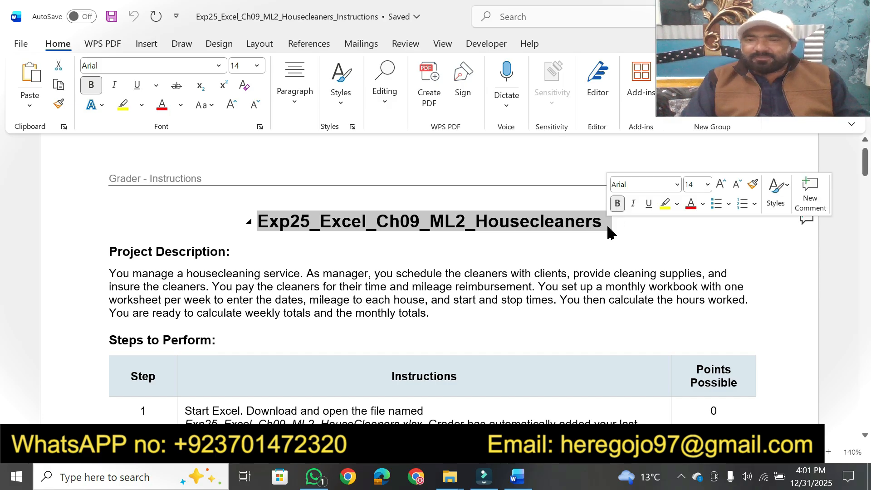
click(695, 184)
text(20)
key(Return)
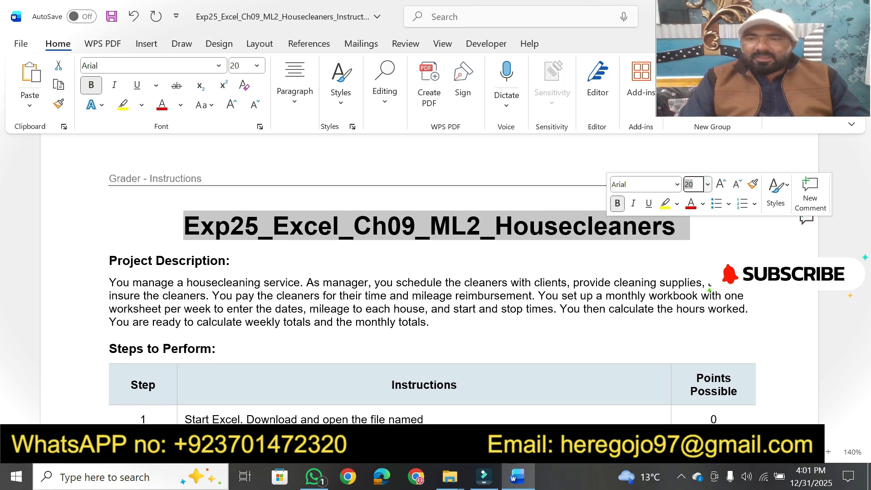
click(664, 204)
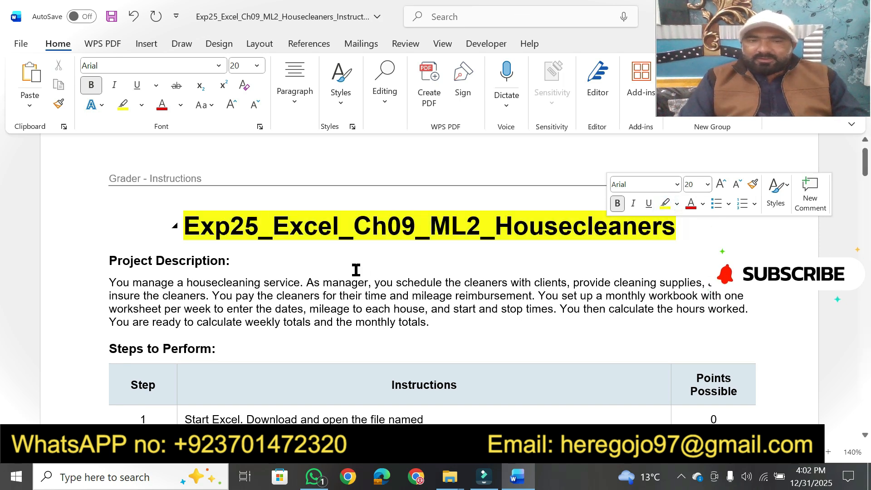
click(242, 269)
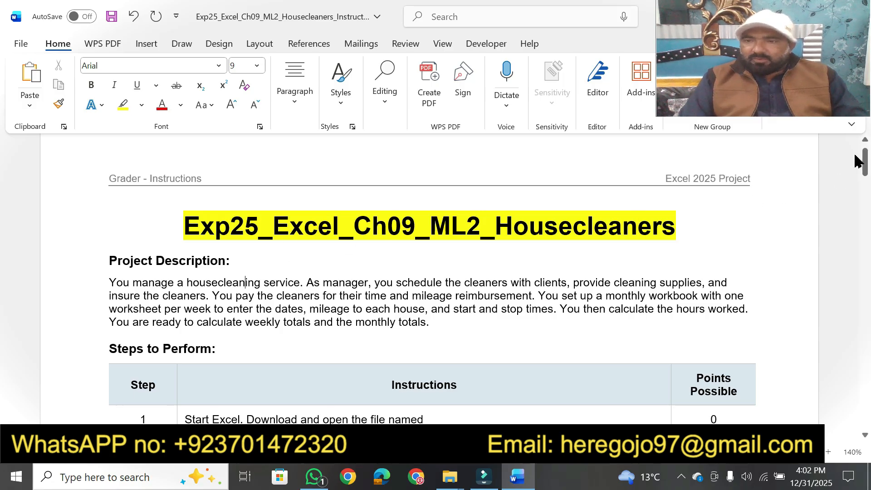
Make the step 23 instruction text at the end of the table bold and highlight it in yellow
drag(864, 168, 854, 373)
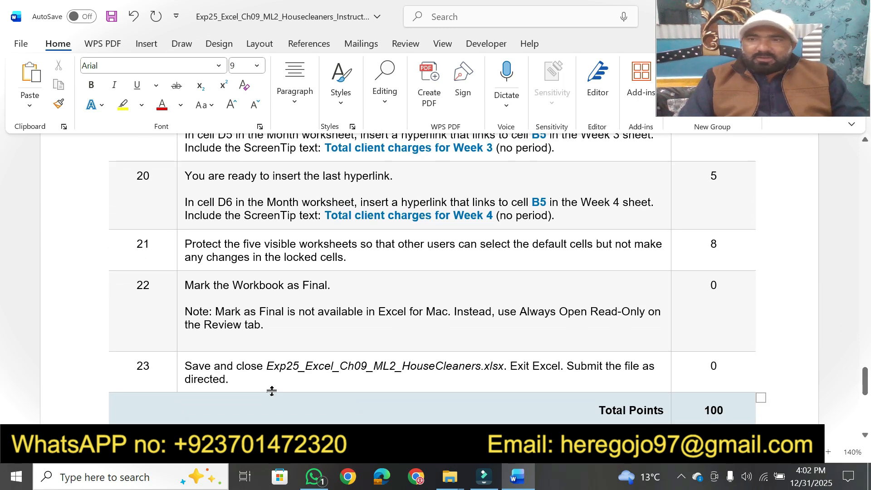
drag(238, 384, 186, 368)
click(199, 346)
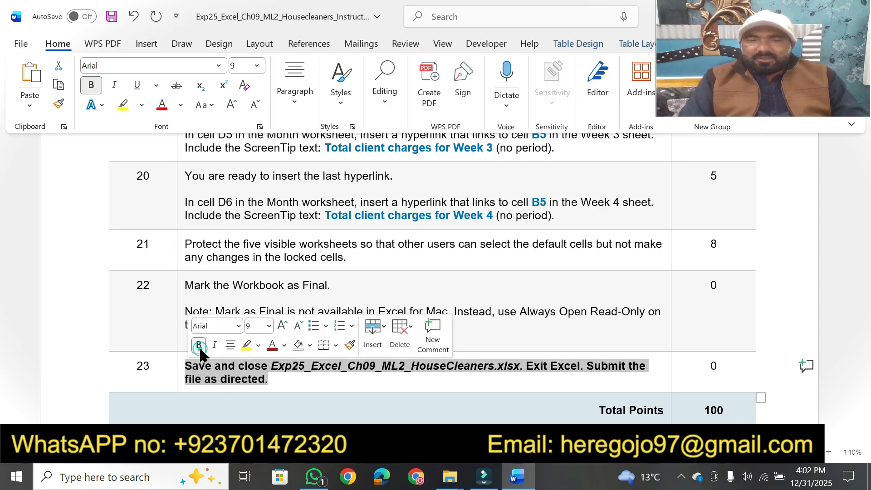
click(245, 346)
click(281, 383)
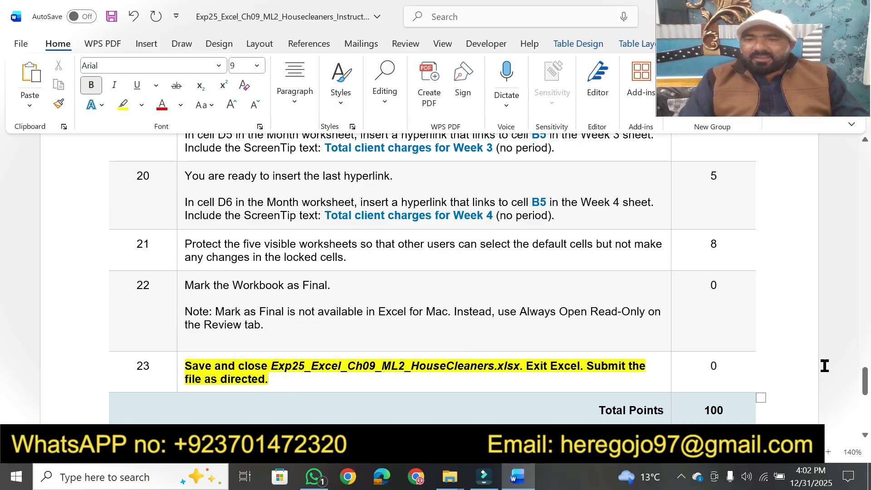
Highlight the Project Description heading and the key phrases of its paragraph, from the housecleaning service to the monthly totals, in yellow
drag(864, 383, 866, 173)
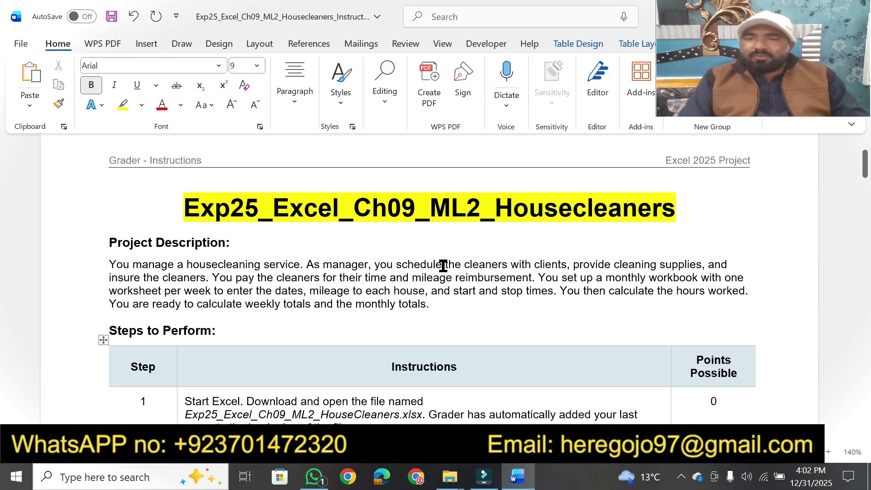
click(122, 112)
drag(110, 241, 228, 240)
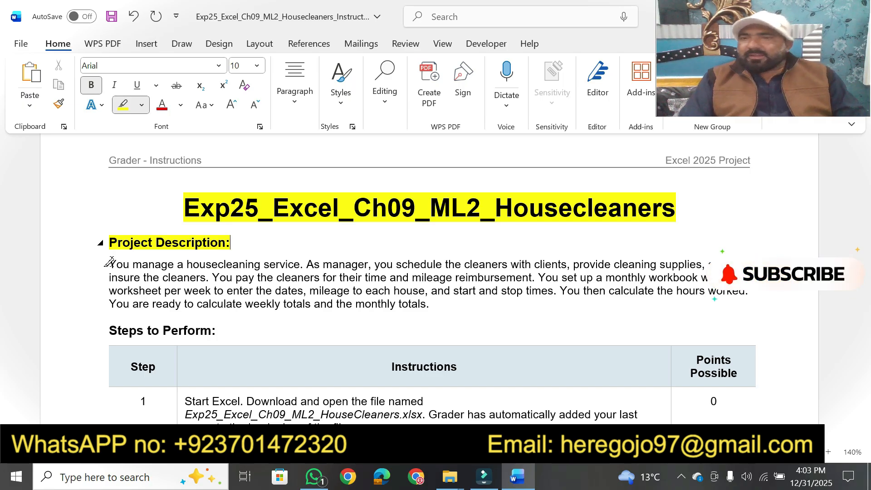
mouse_move(110, 262)
mouse_down()
mouse_move(331, 259)
mouse_move(298, 261)
mouse_up()
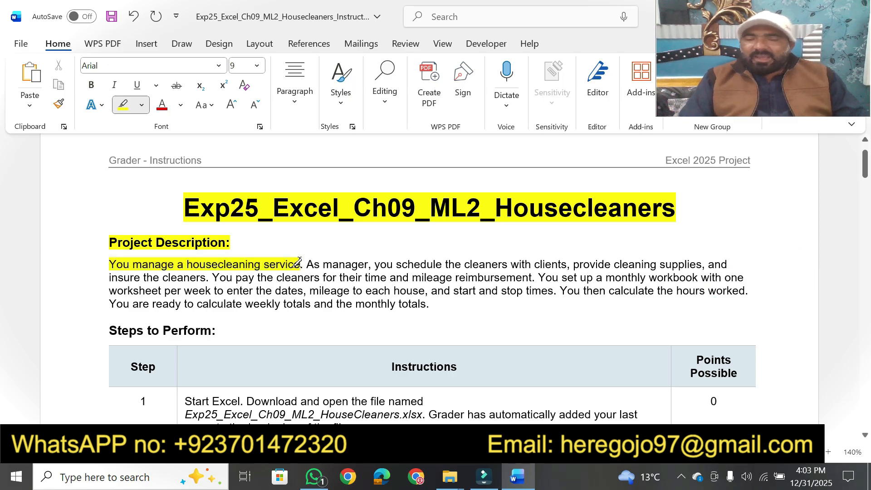
mouse_move(390, 263)
mouse_down()
mouse_move(450, 250)
mouse_move(734, 261)
mouse_move(700, 263)
mouse_up()
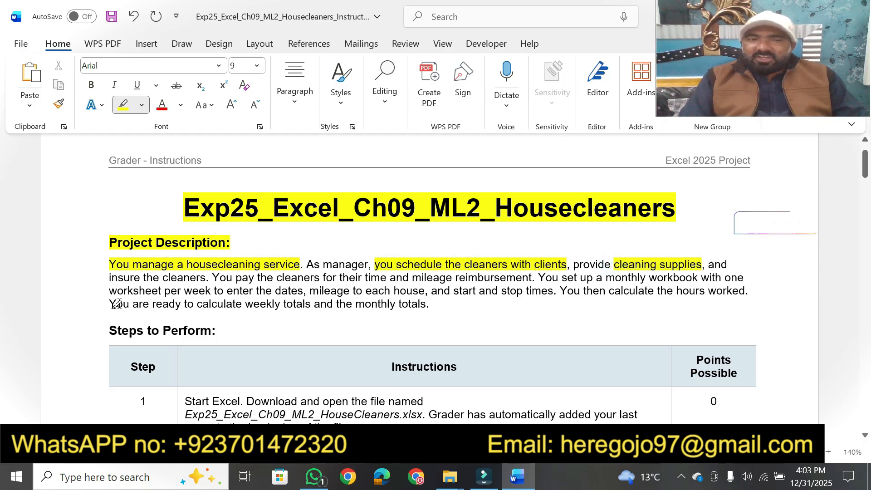
drag(143, 279, 204, 276)
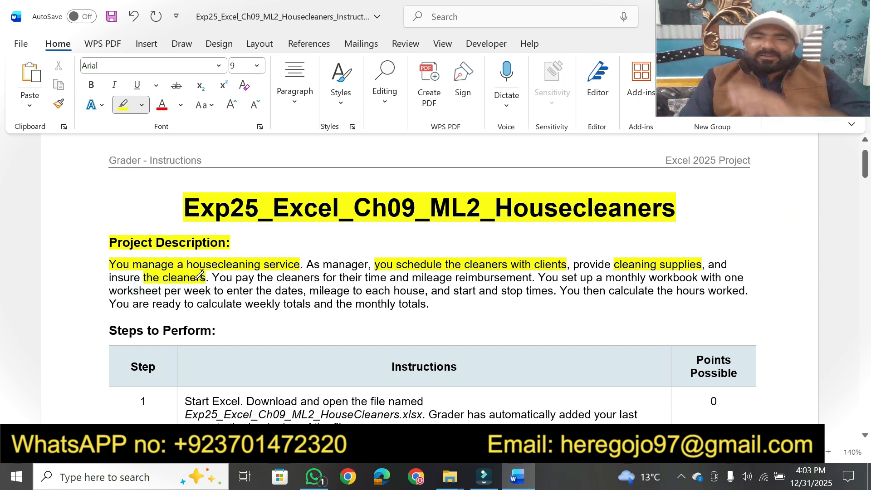
mouse_move(276, 277)
mouse_down()
mouse_move(560, 278)
mouse_move(534, 278)
mouse_up()
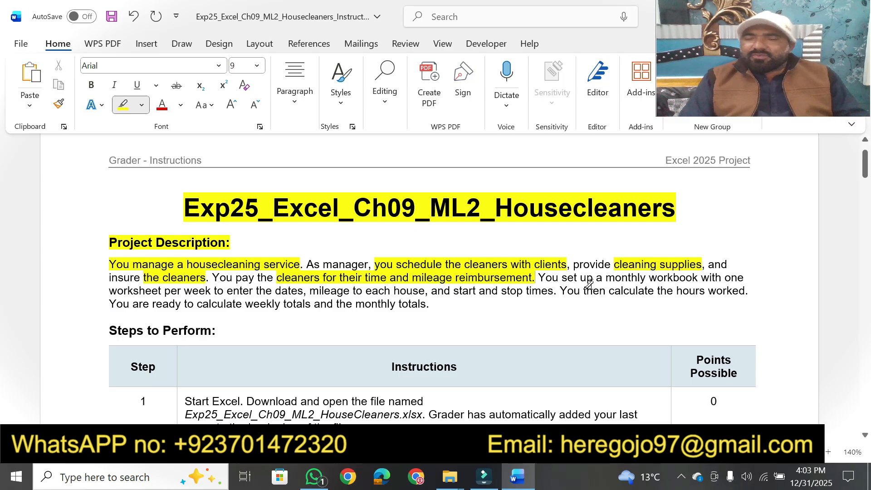
mouse_move(602, 277)
mouse_down()
mouse_move(699, 278)
mouse_move(677, 280)
mouse_up()
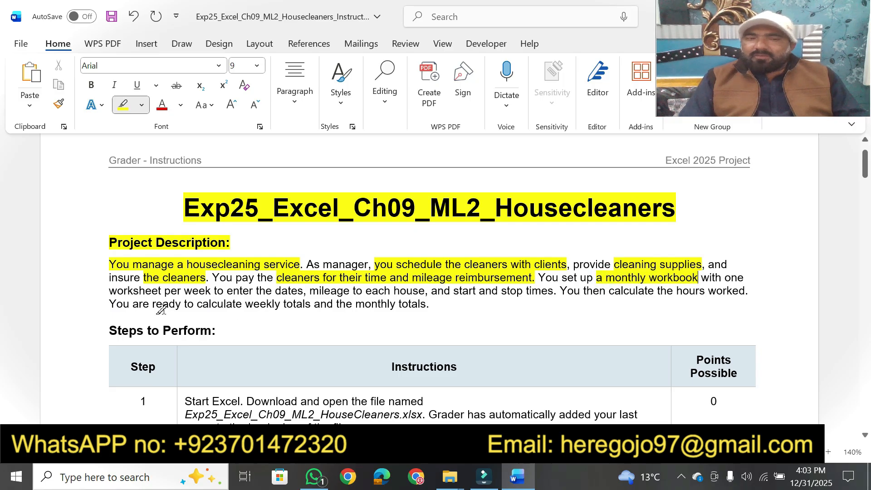
drag(108, 290, 427, 291)
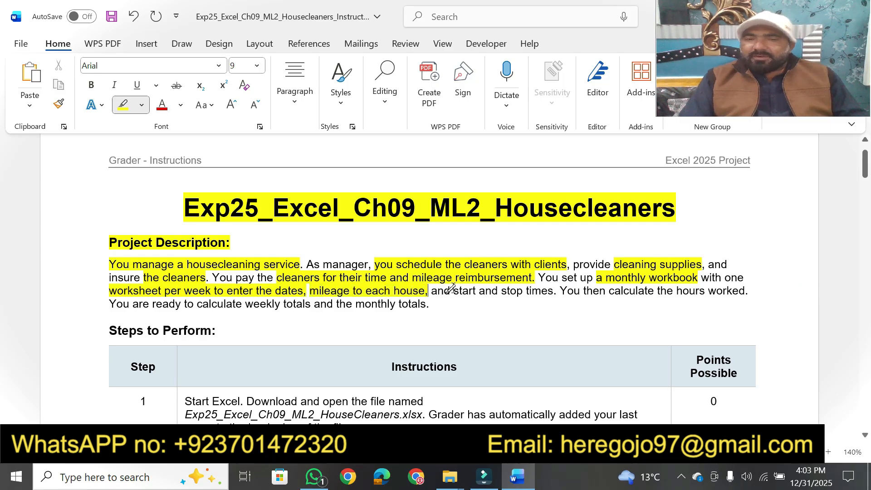
mouse_move(453, 290)
mouse_down()
mouse_move(578, 291)
mouse_move(554, 291)
mouse_up()
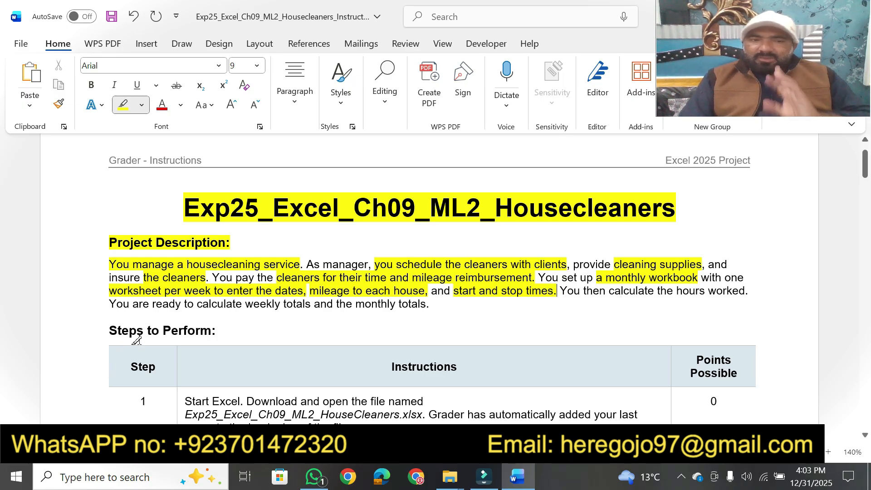
mouse_move(150, 307)
mouse_down()
mouse_move(439, 305)
mouse_move(428, 306)
mouse_up()
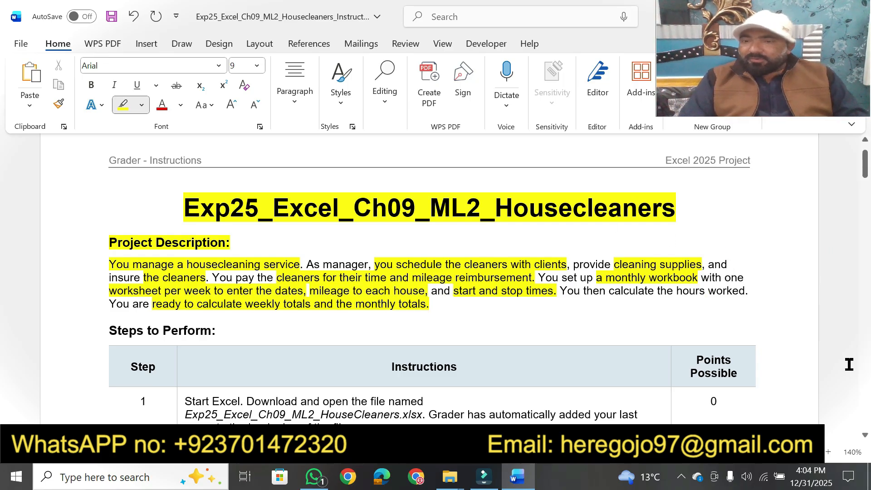
Highlight the Steps to Perform heading and the Instructions column label in yellow
scroll(865, 439, down, 3)
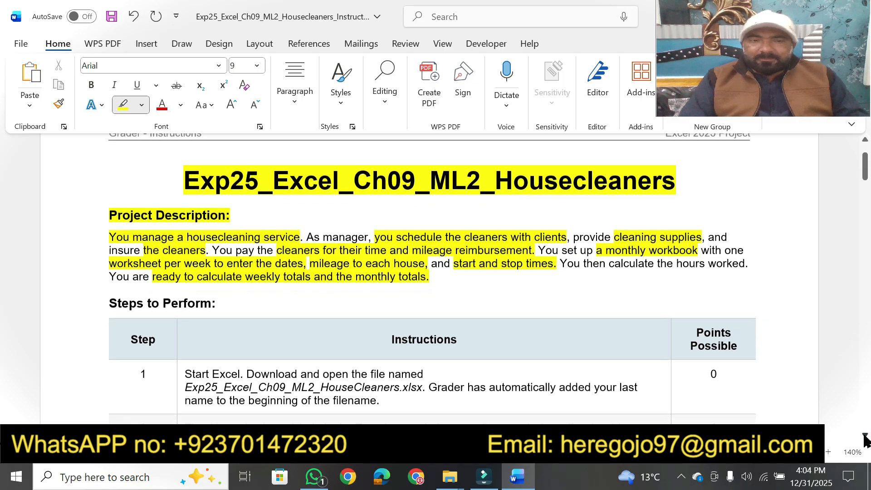
scroll(865, 438, down, 3)
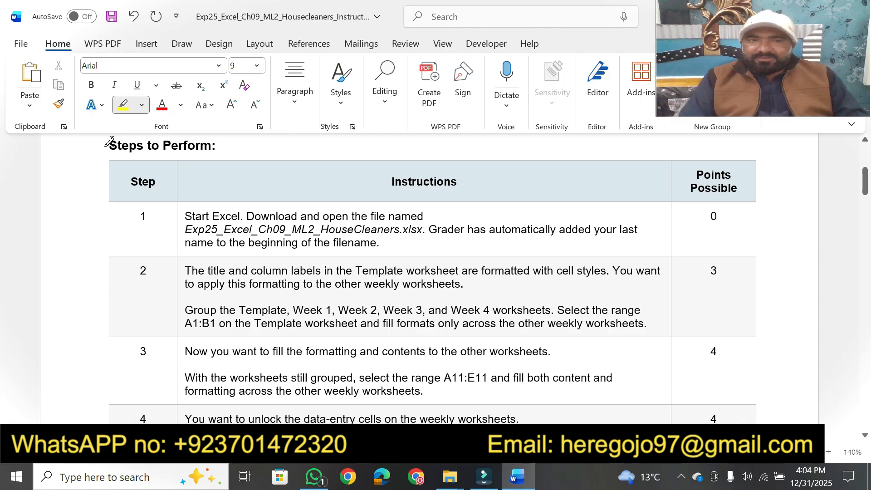
drag(109, 144, 216, 144)
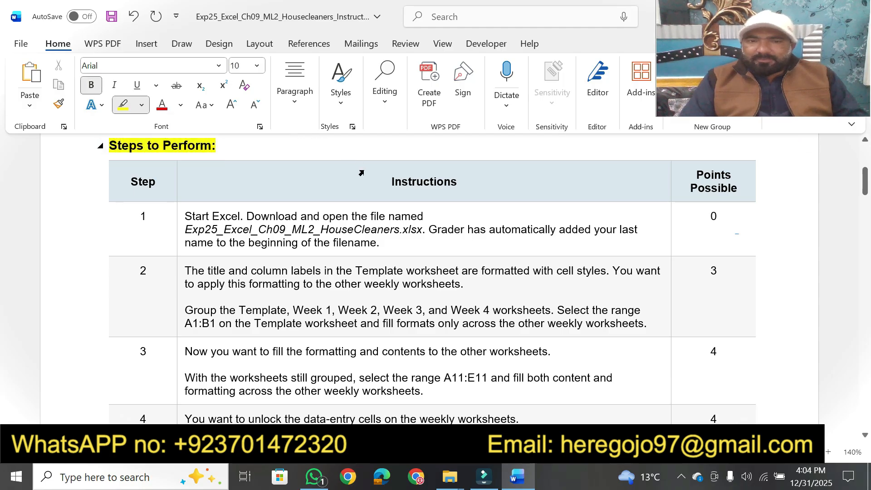
mouse_move(390, 182)
mouse_down()
mouse_move(459, 188)
mouse_move(446, 187)
mouse_up()
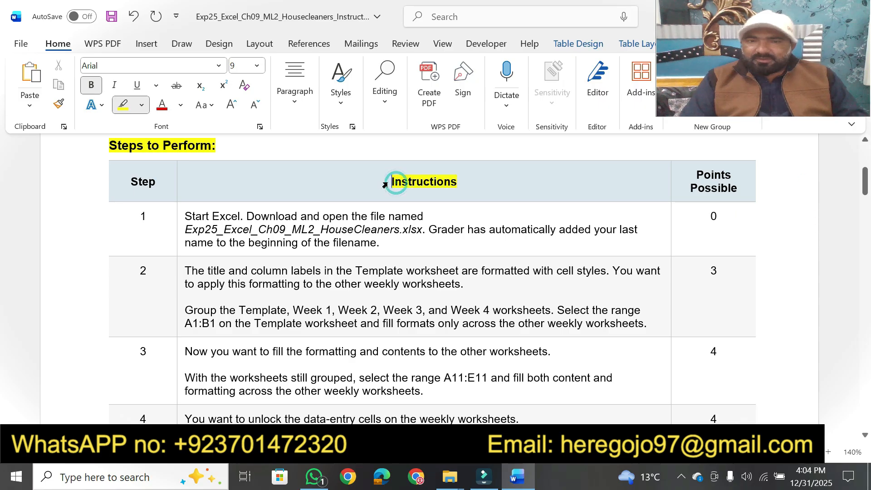
drag(183, 216, 424, 214)
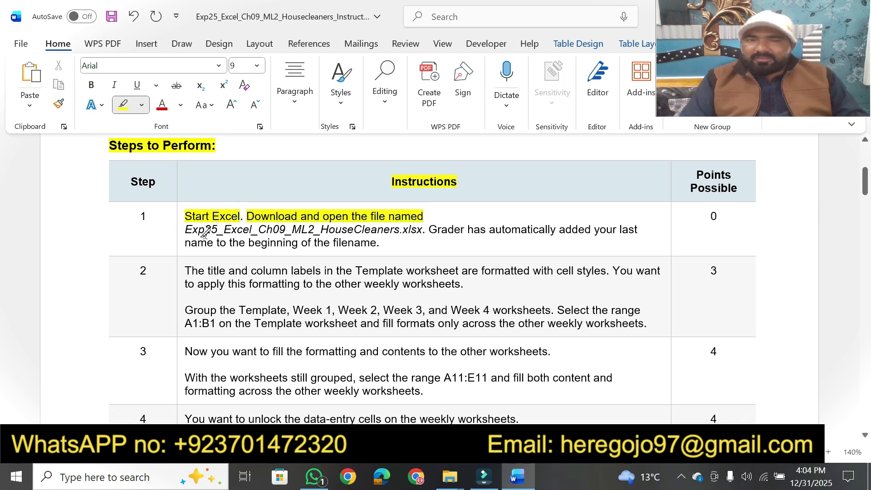
mouse_move(183, 232)
mouse_down()
mouse_move(651, 227)
mouse_move(632, 228)
mouse_up()
drag(550, 228, 549, 228)
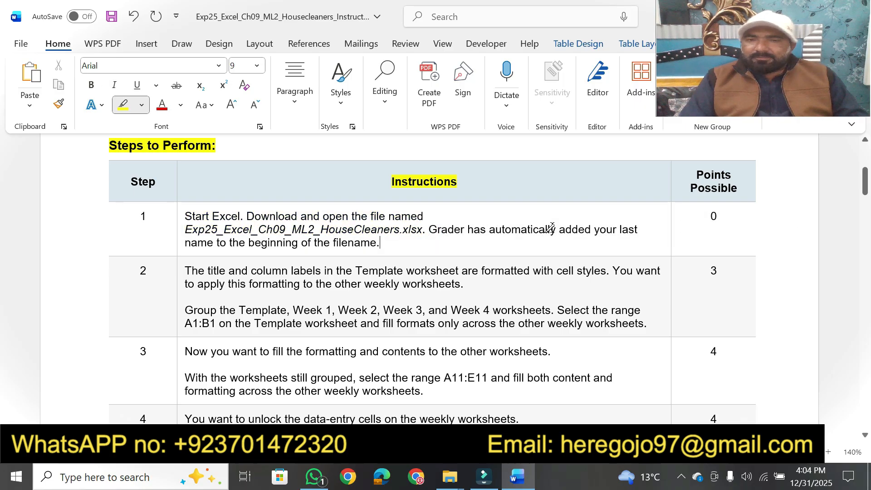
Highlight the sentence about Grader adding the last name and the workbook file name in step 1 in yellow
drag(429, 227, 423, 237)
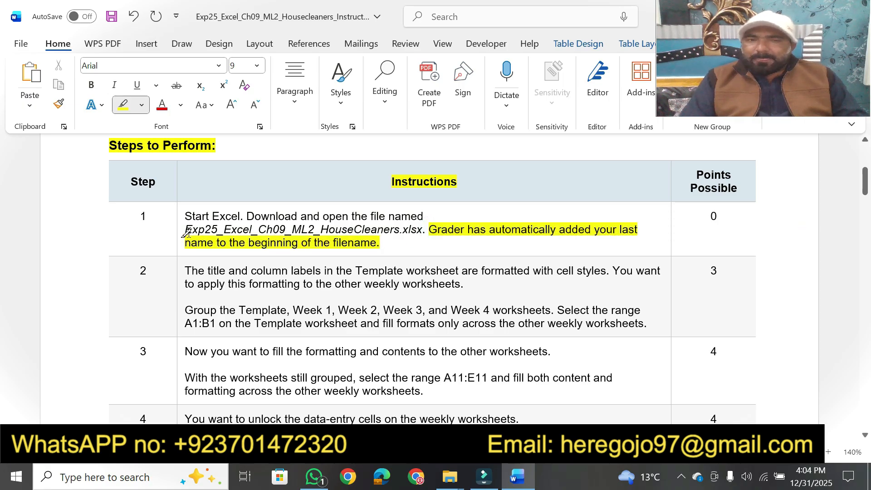
drag(185, 229, 420, 230)
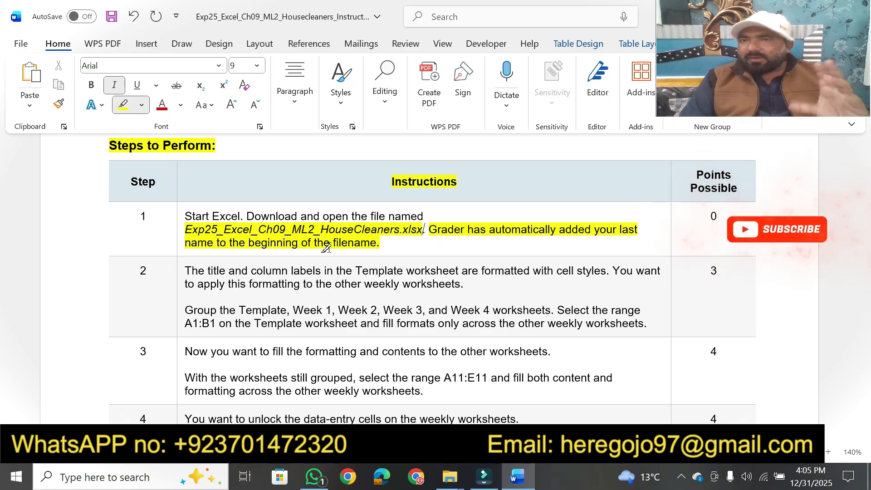
Open the Exp25_Excel_Ch09_ML2_HouseCleaners workbook prefixed with the student's last name in Excel and enable editing
mouse_move(442, 481)
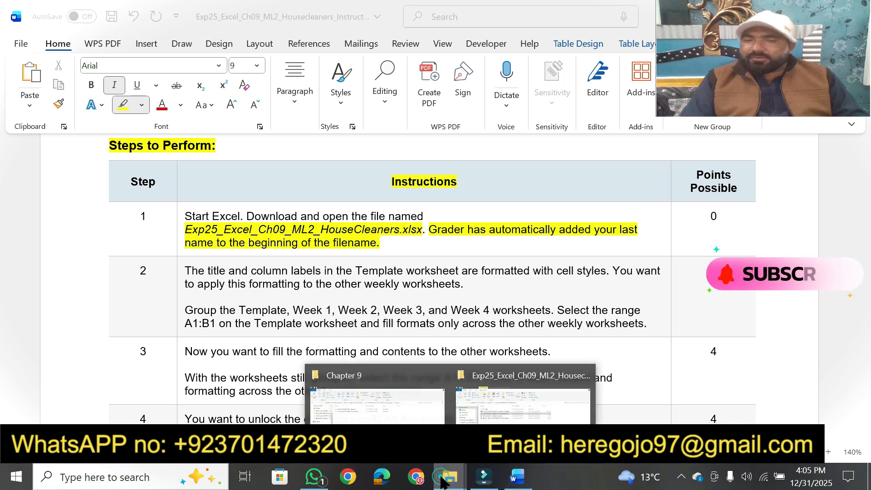
click(503, 399)
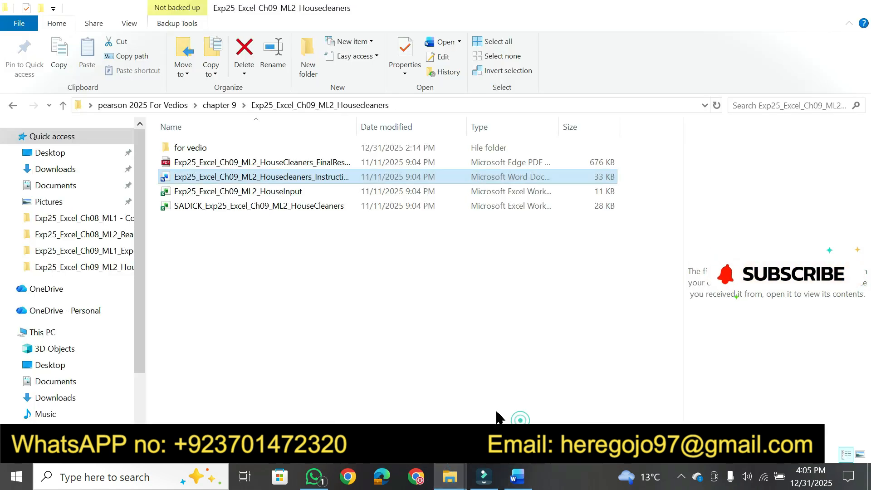
double_click(271, 207)
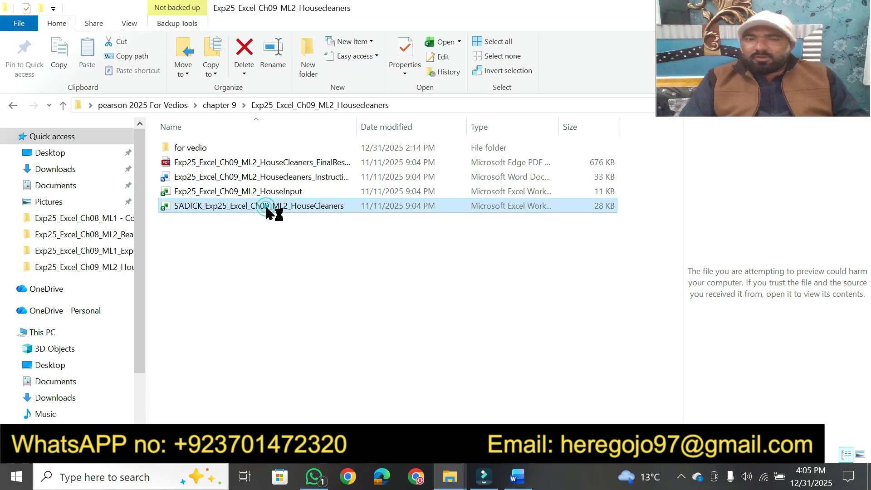
click(510, 475)
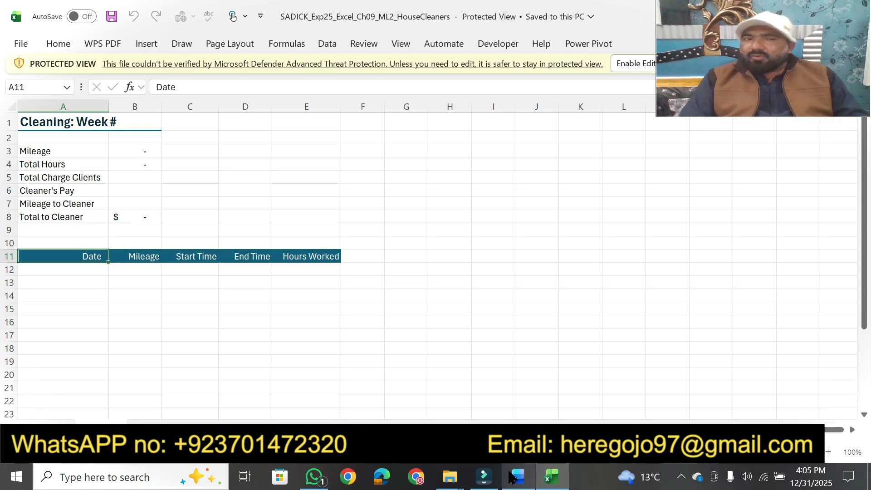
click(635, 68)
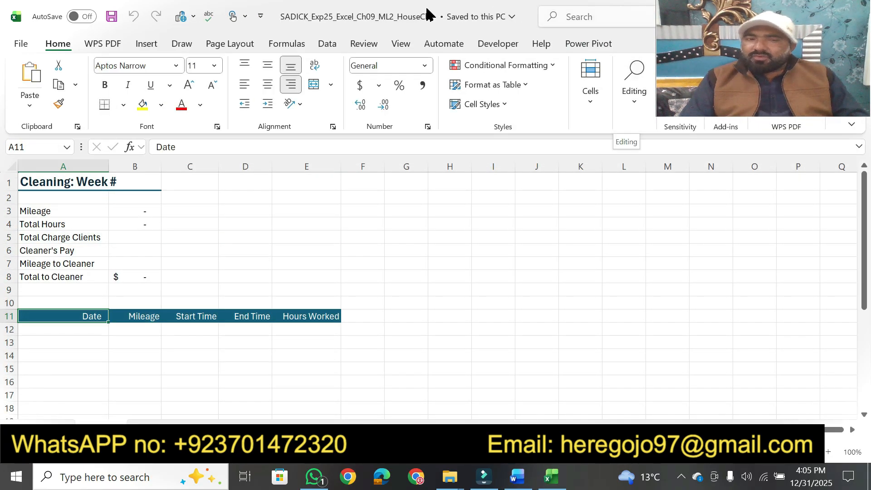
In the Word instructions, highlight step 2's phrases about the cell-style formatting, applying it to the weekly worksheets, and grouping Template through Week 4
click(520, 479)
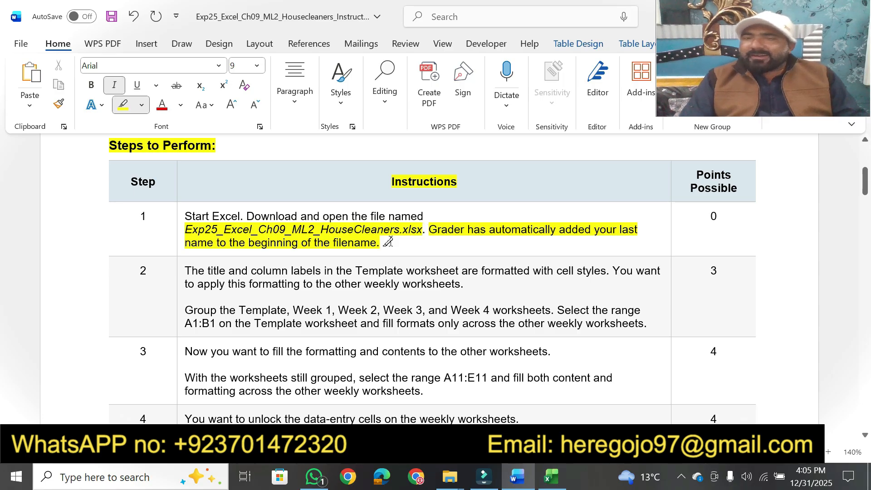
click(551, 476)
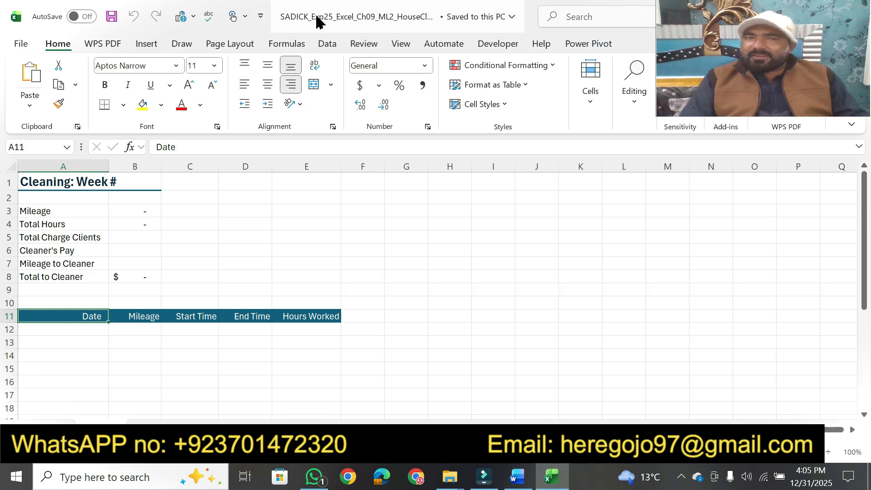
click(522, 476)
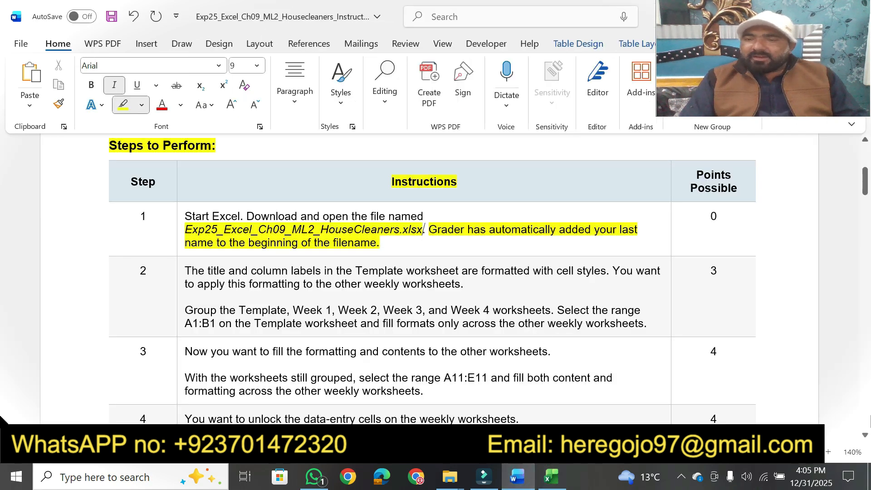
drag(864, 436, 865, 436)
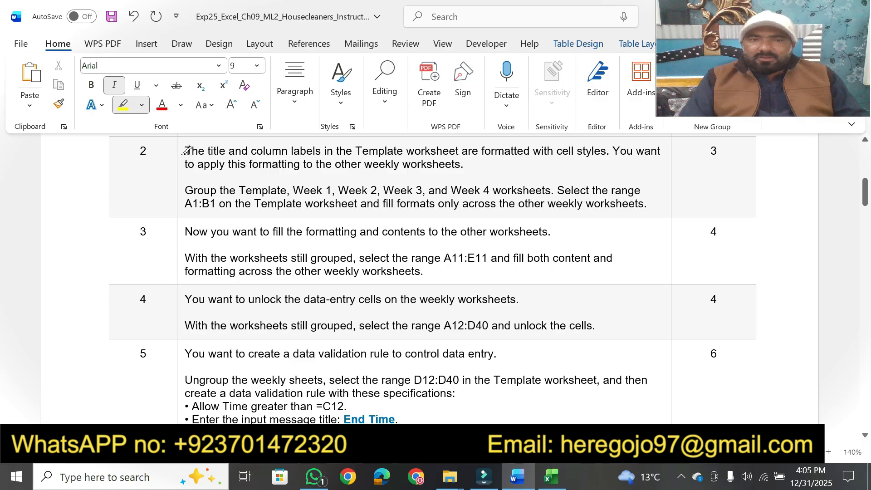
drag(184, 150, 606, 151)
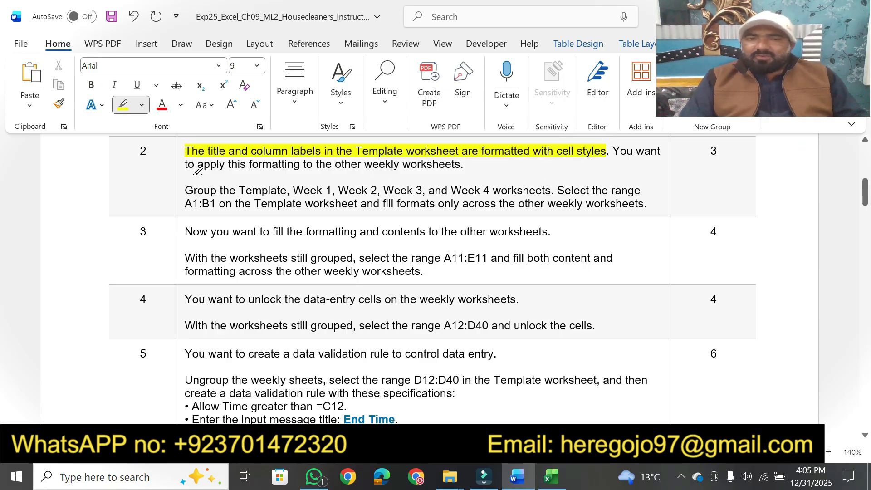
drag(196, 164, 465, 166)
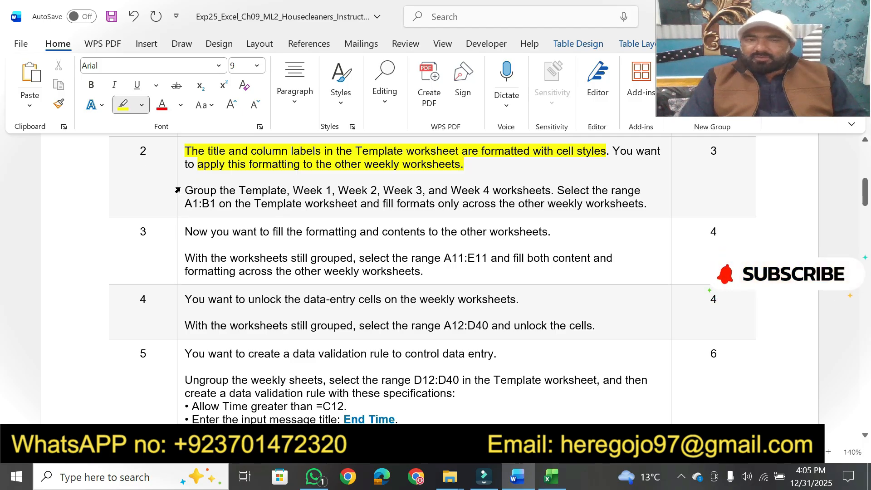
drag(186, 190, 313, 185)
drag(375, 183, 553, 189)
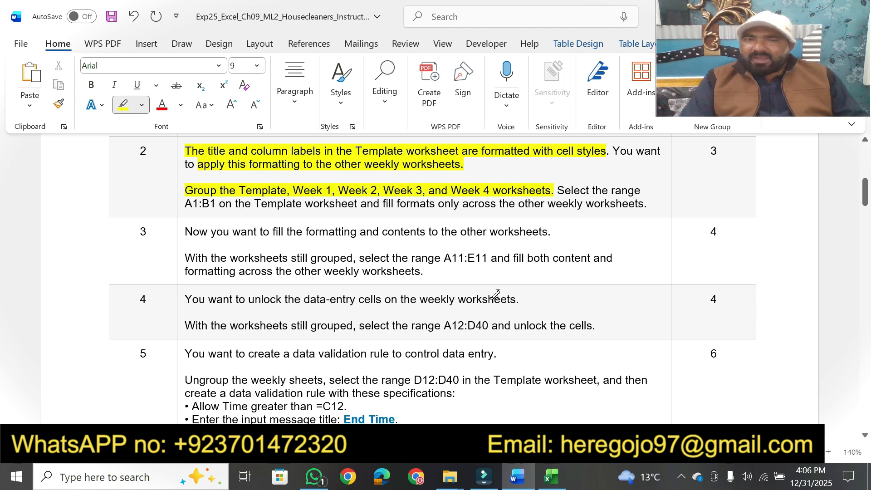
Switch to the Excel workbook and group the Template, Week 1, Week 2, Week 3 and Week 4 worksheets
click(551, 477)
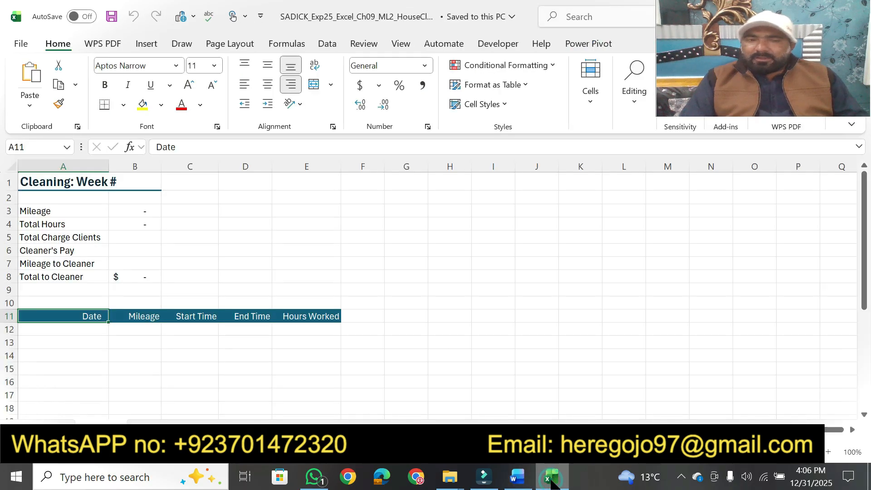
click(552, 477)
click(552, 477)
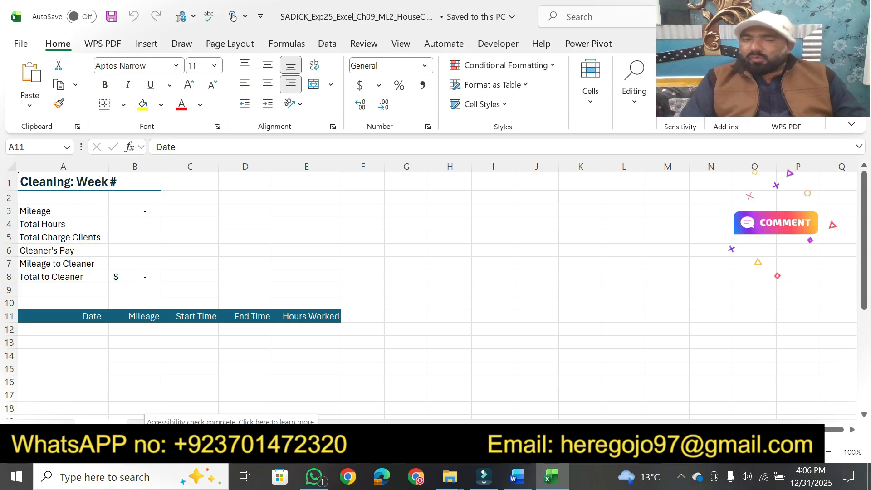
ctrl+click(153, 429)
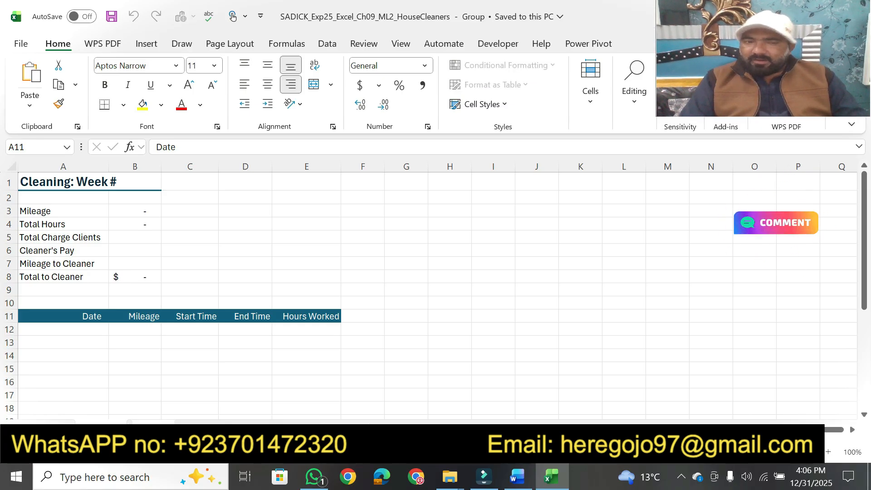
ctrl+click(201, 429)
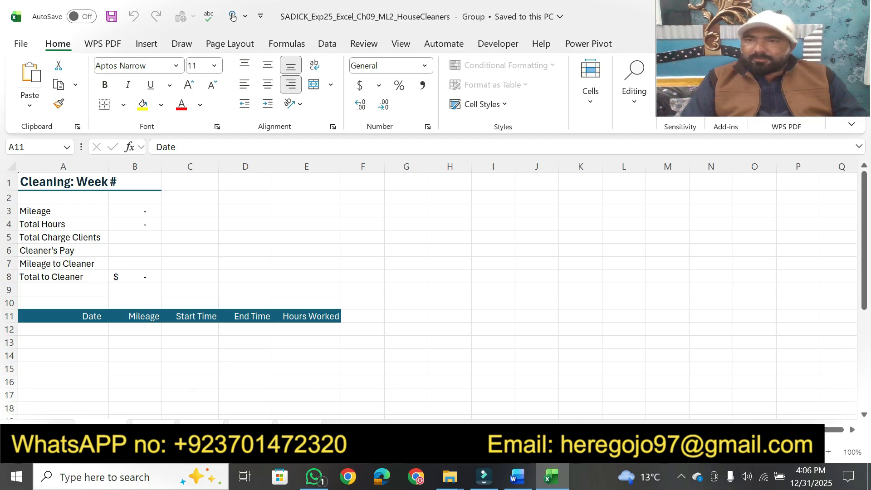
Highlight the phrase about selecting A1:B1 in step 2 of the Word instructions, and select A1:B1 on the grouped Template worksheet in Excel
click(517, 476)
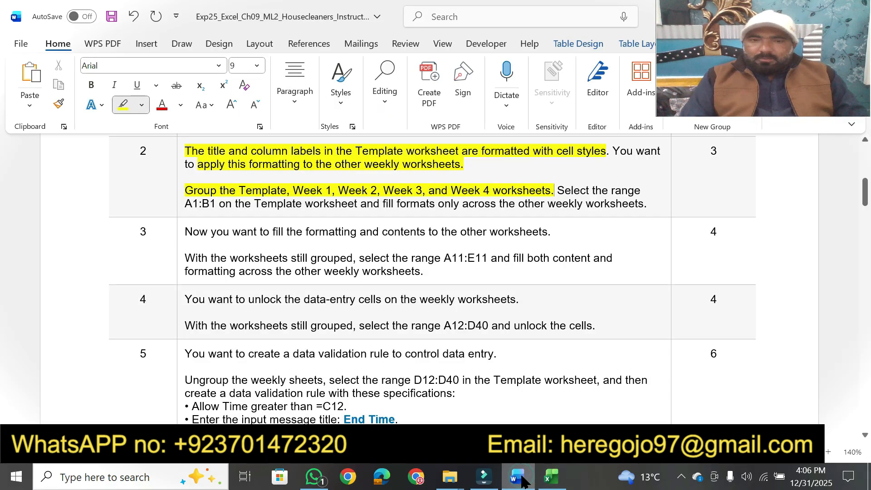
drag(561, 191, 641, 191)
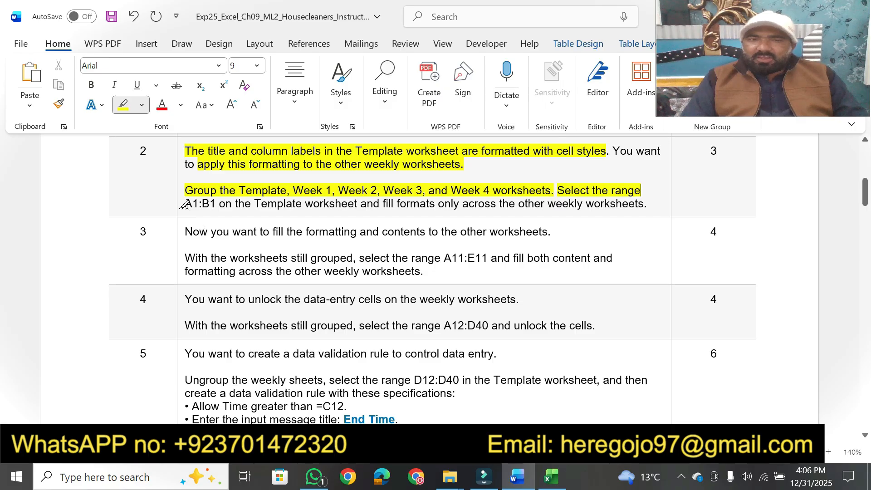
drag(185, 205, 359, 203)
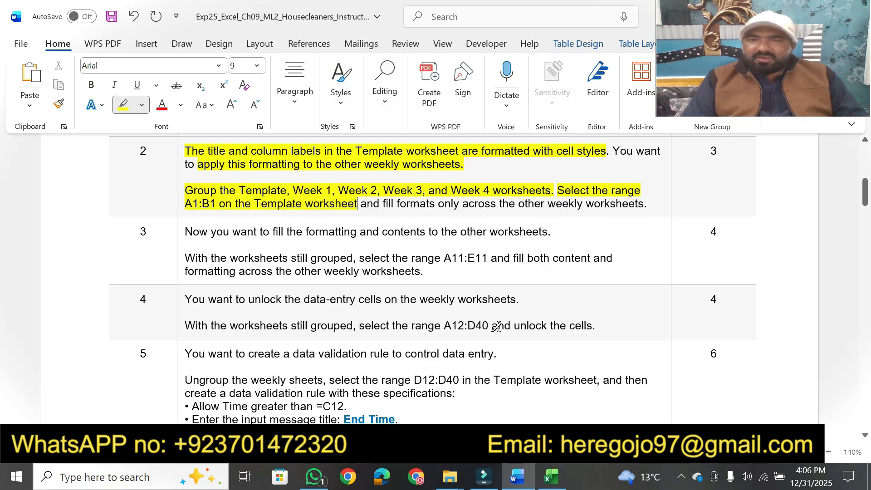
click(552, 476)
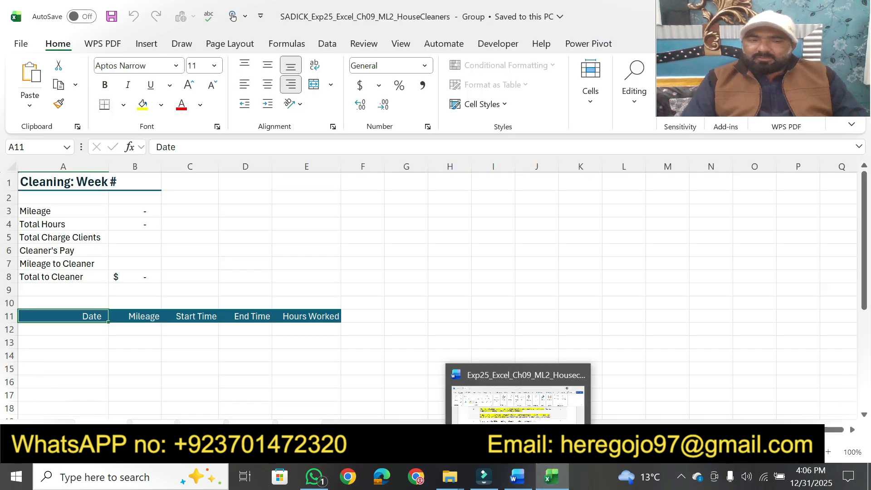
drag(30, 183, 131, 187)
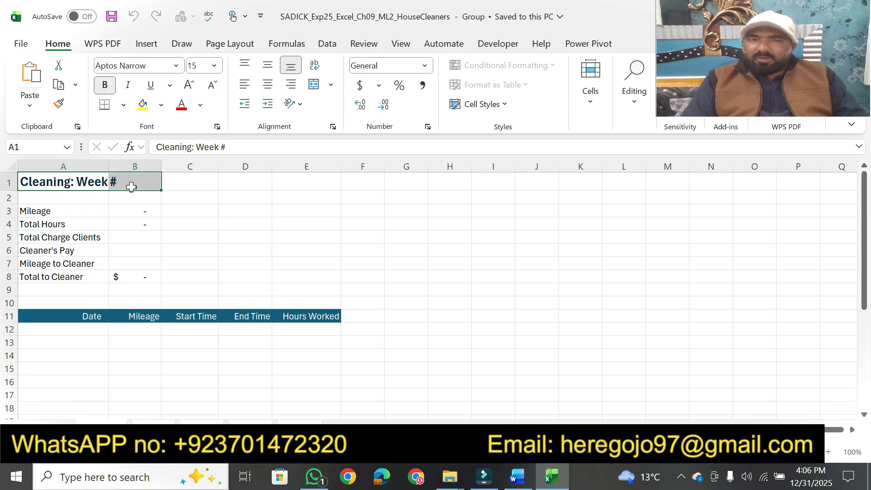
Highlight the phrase about filling formats only in Word, and fill only the formats of A1:B1 across the grouped worksheets in Excel
click(517, 477)
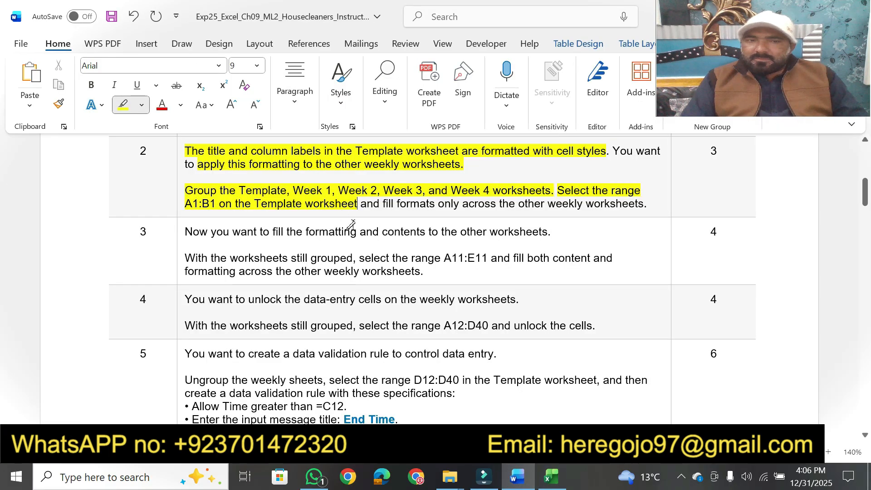
drag(382, 203, 648, 202)
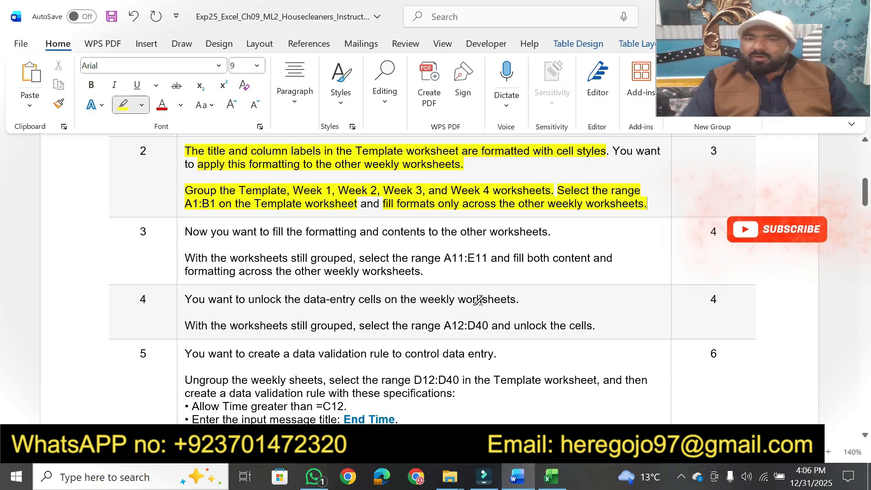
click(552, 476)
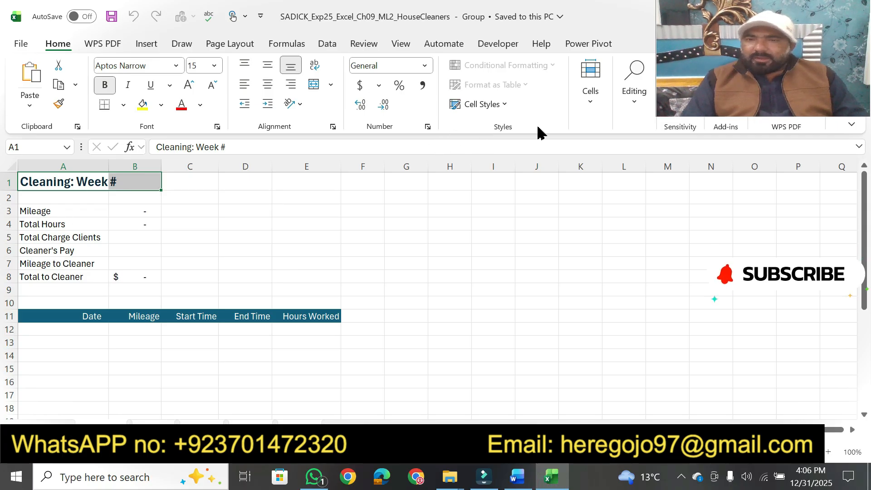
click(635, 108)
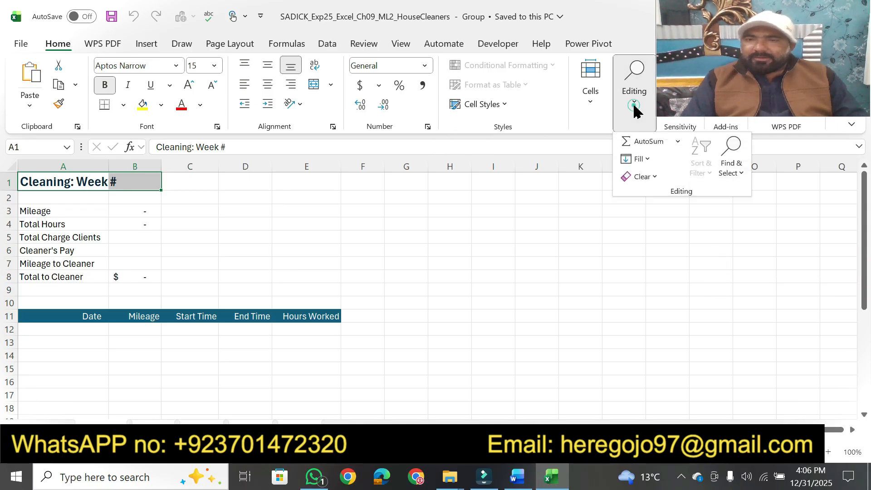
click(644, 160)
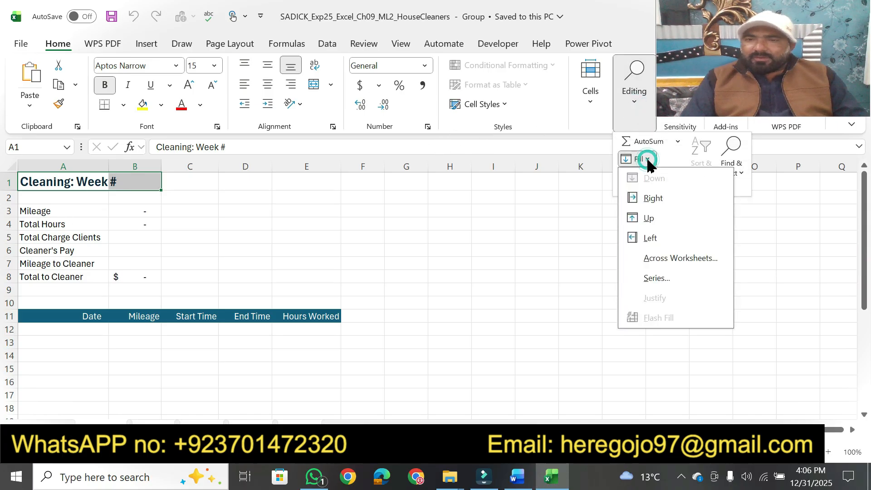
click(675, 258)
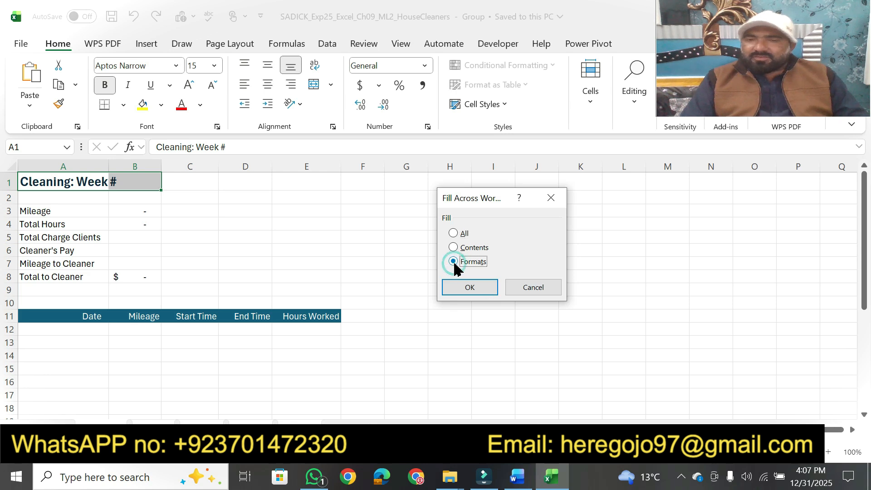
click(477, 287)
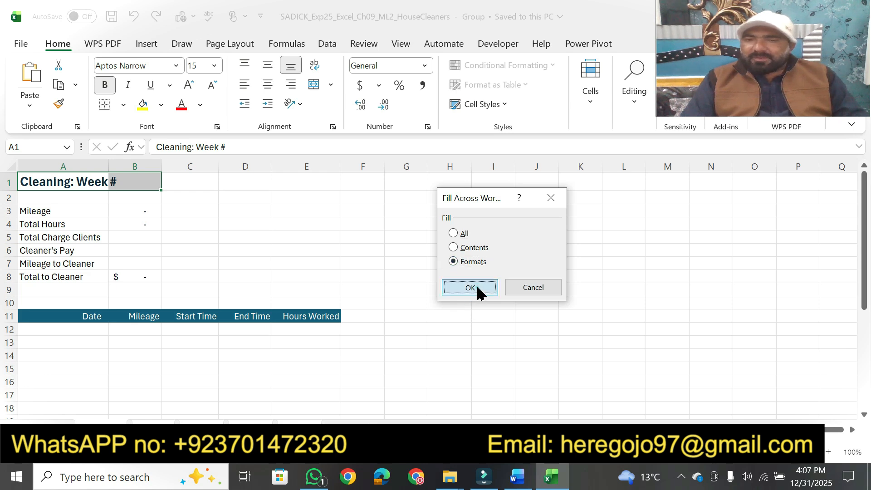
In Word, highlight step 3's opening sentence and its phrases about the worksheets still being grouped and selecting the range A11:E11
click(519, 480)
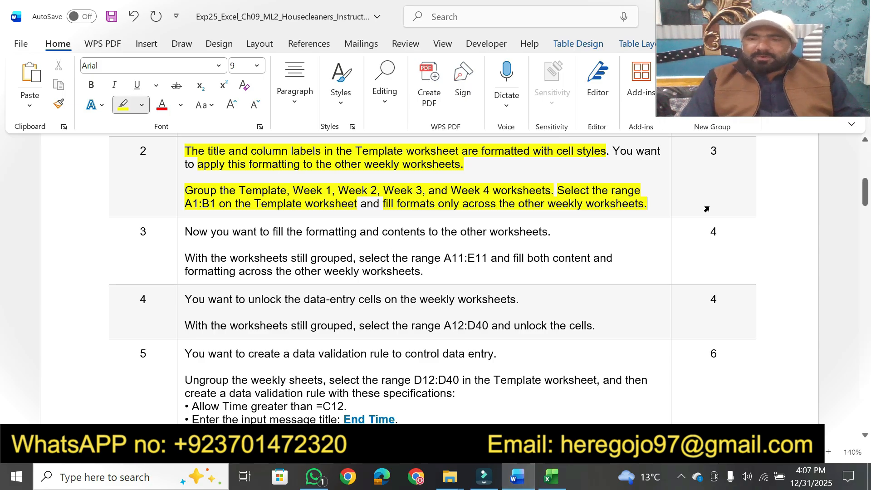
scroll(864, 438, down, 5)
click(865, 439)
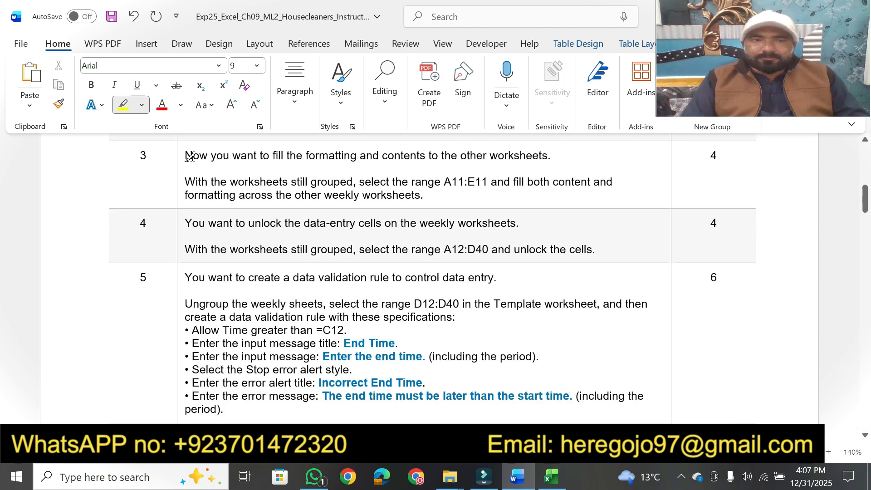
drag(185, 155, 527, 152)
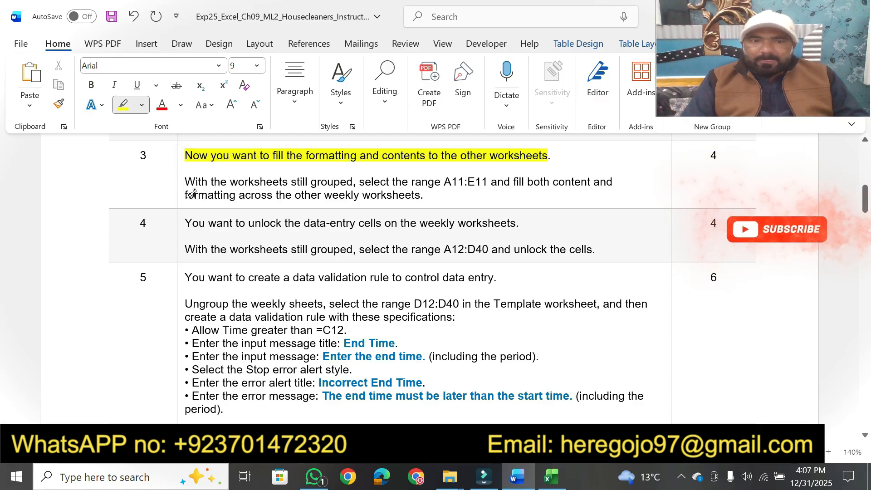
mouse_move(185, 181)
mouse_down()
mouse_move(362, 183)
mouse_move(350, 184)
mouse_up()
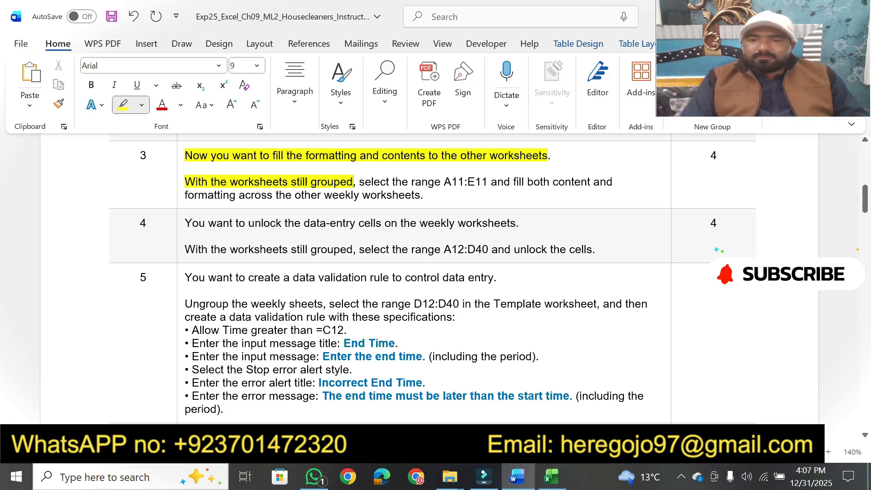
click(550, 476)
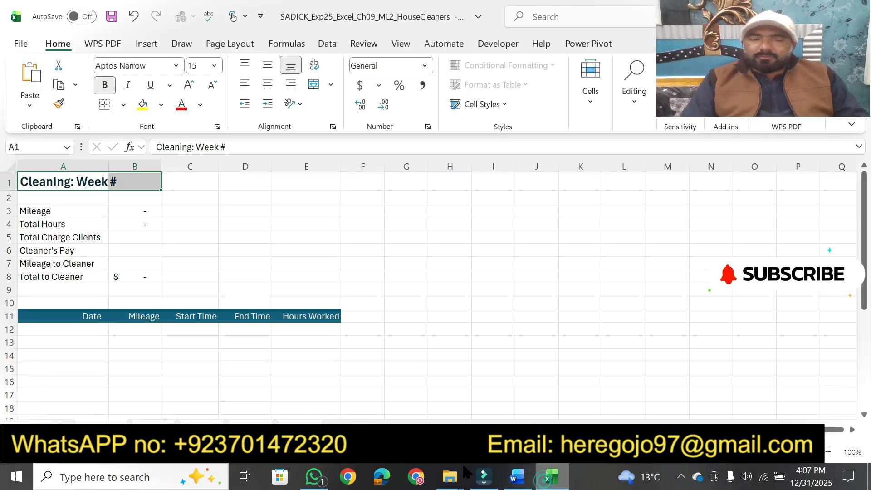
click(517, 475)
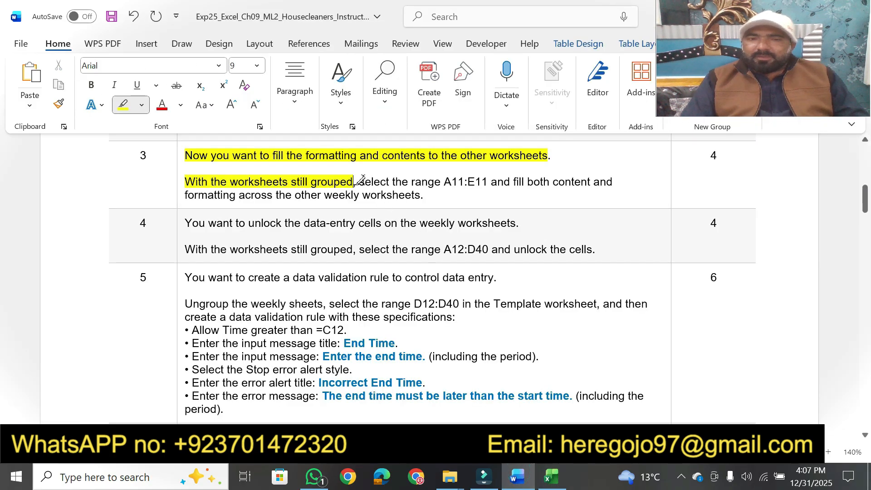
drag(361, 180, 470, 180)
Switch to Excel and select the range A11:E11 with the column labels on the grouped worksheets
click(549, 474)
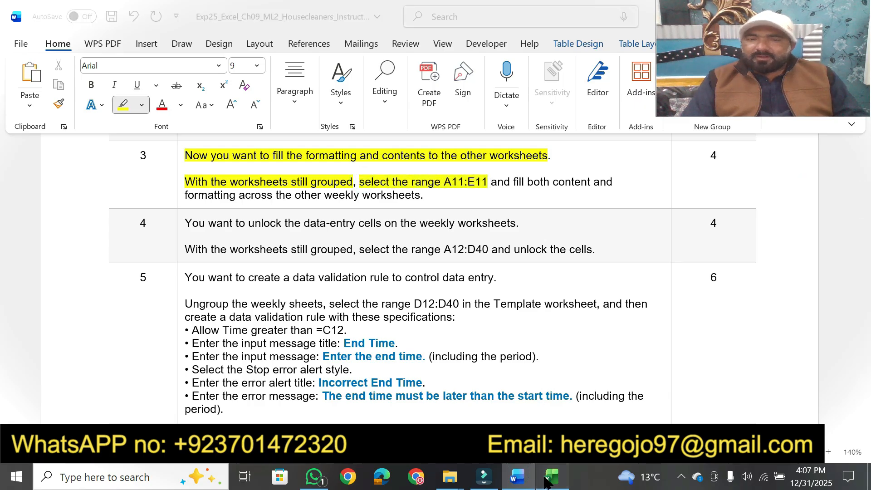
click(27, 147)
text(a11:)
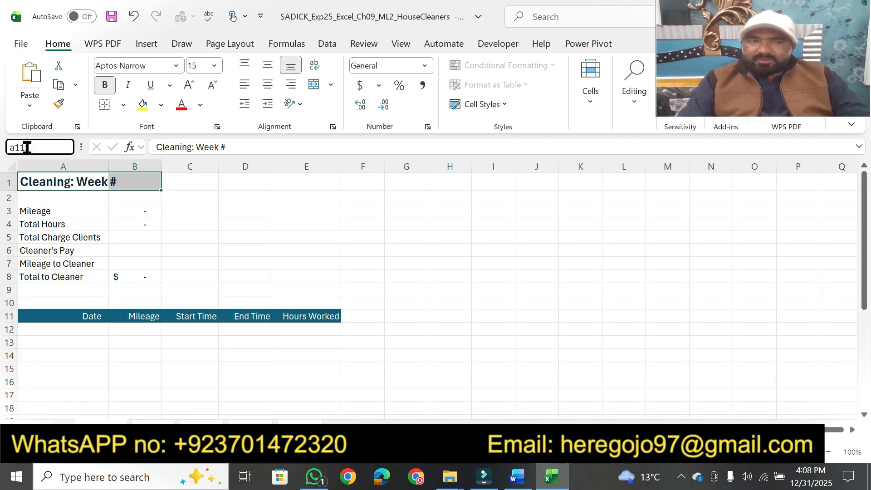
text(e11)
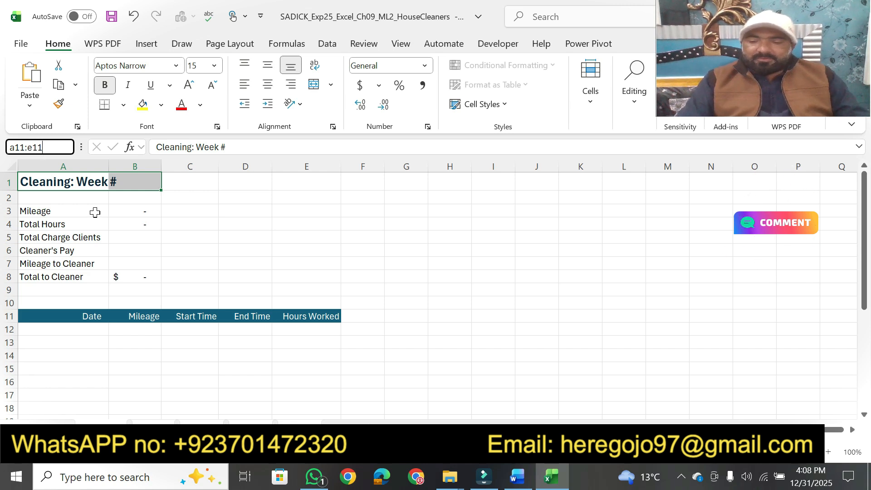
key(Return)
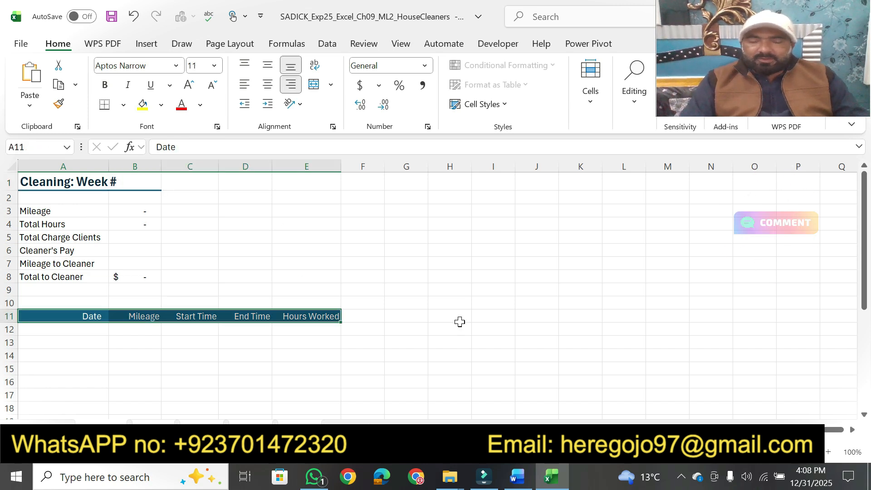
Switch to Word and highlight step 3's phrase about filling both content and formatting across the other weekly worksheets
click(517, 483)
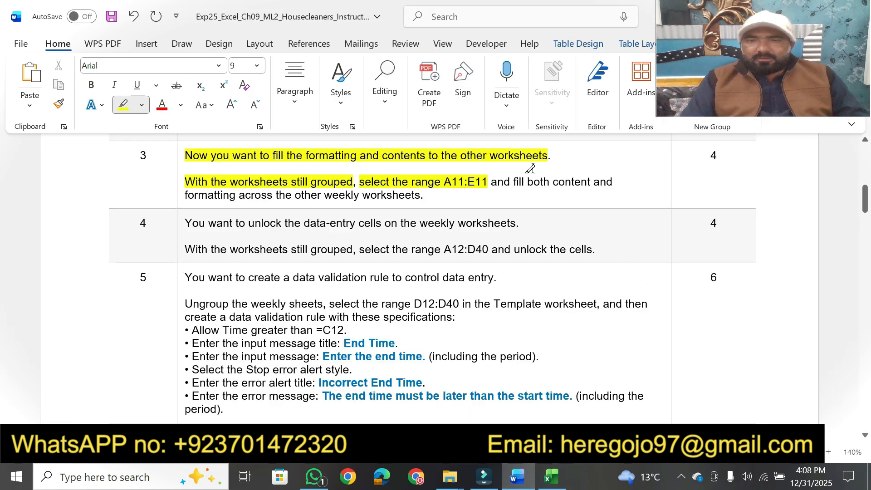
drag(511, 180, 603, 177)
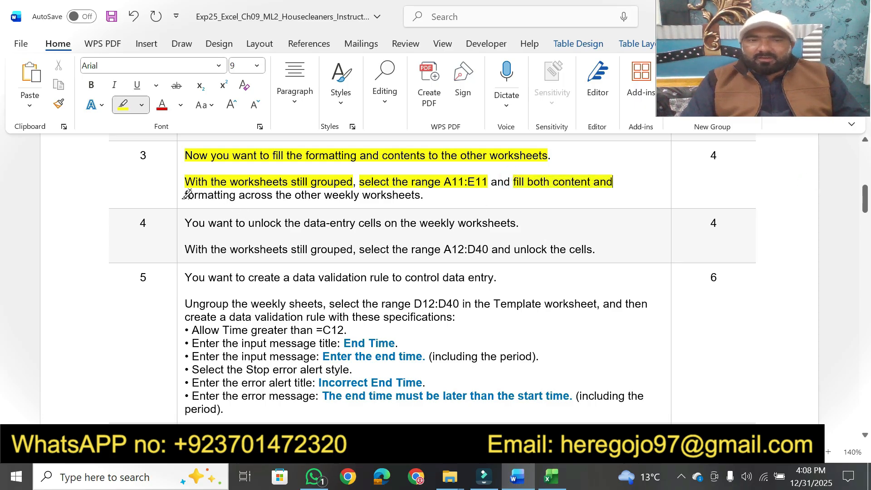
drag(187, 194, 427, 195)
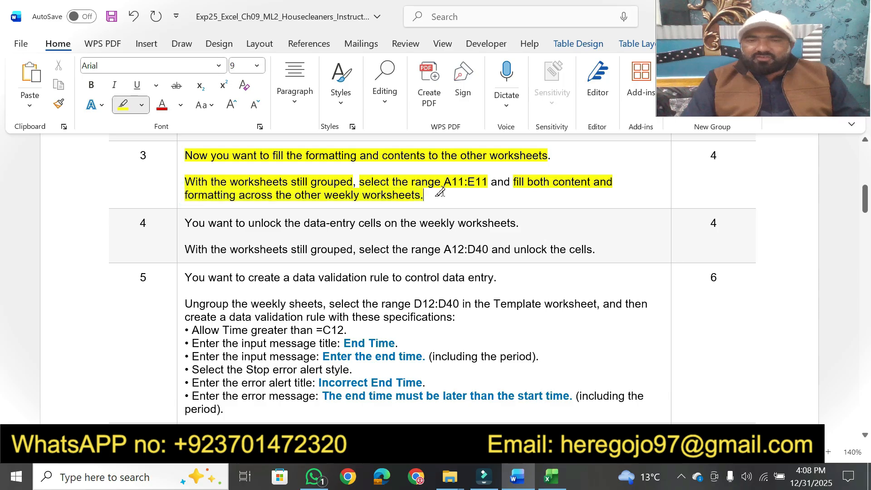
In Excel, fill both the contents and formats of A11:E11 across the grouped worksheets, and check row 11 on the weekly sheets
click(552, 474)
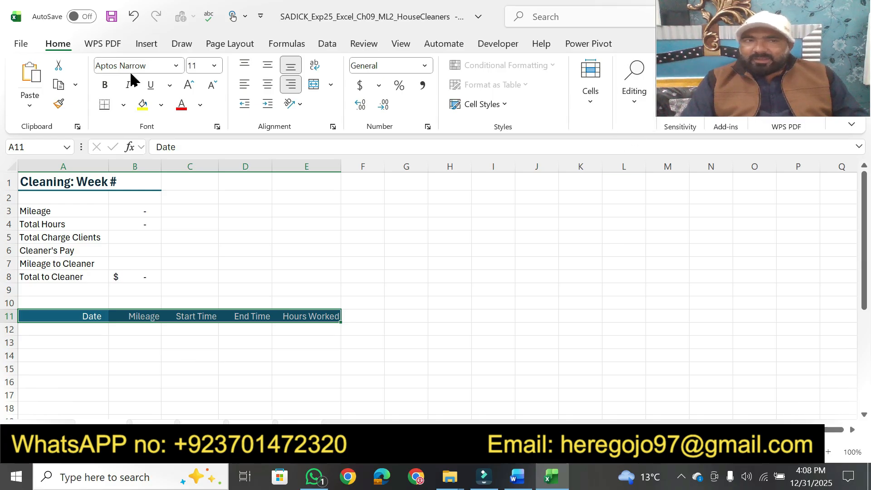
click(634, 107)
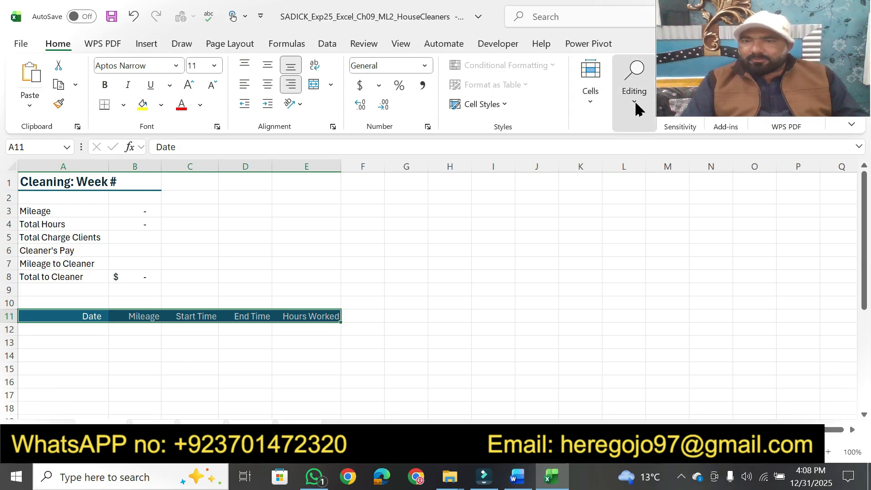
click(650, 164)
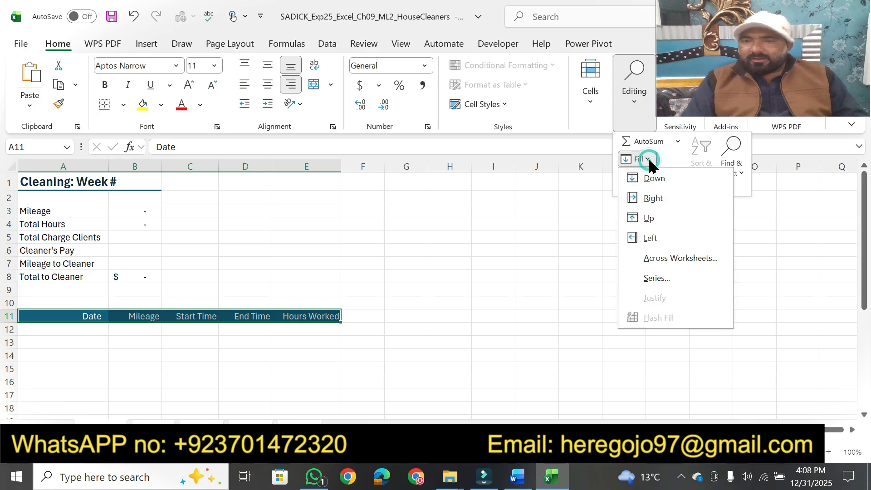
click(660, 259)
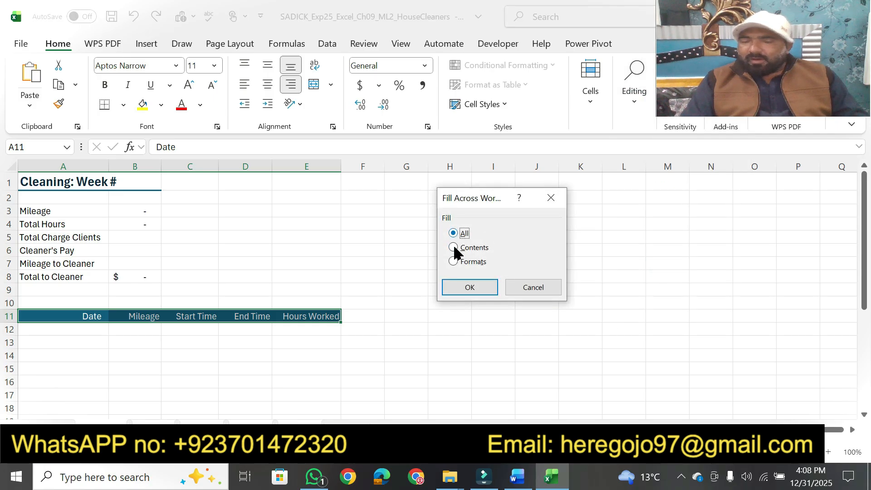
click(455, 288)
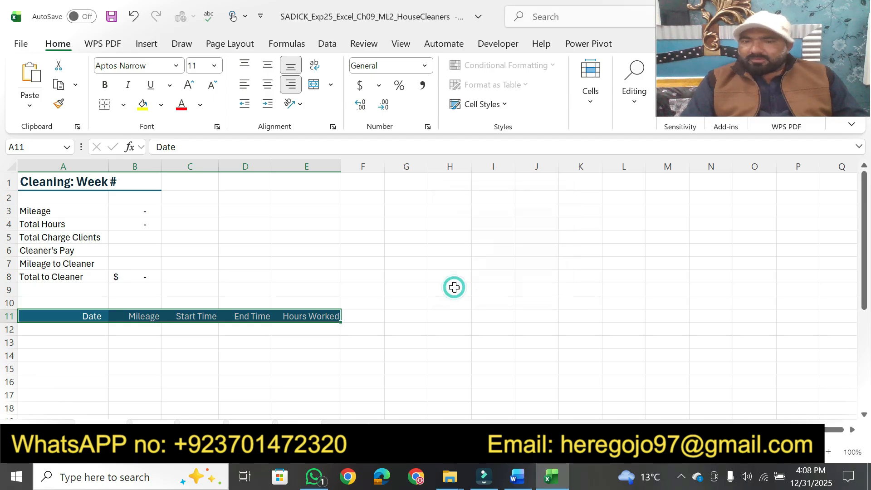
click(517, 480)
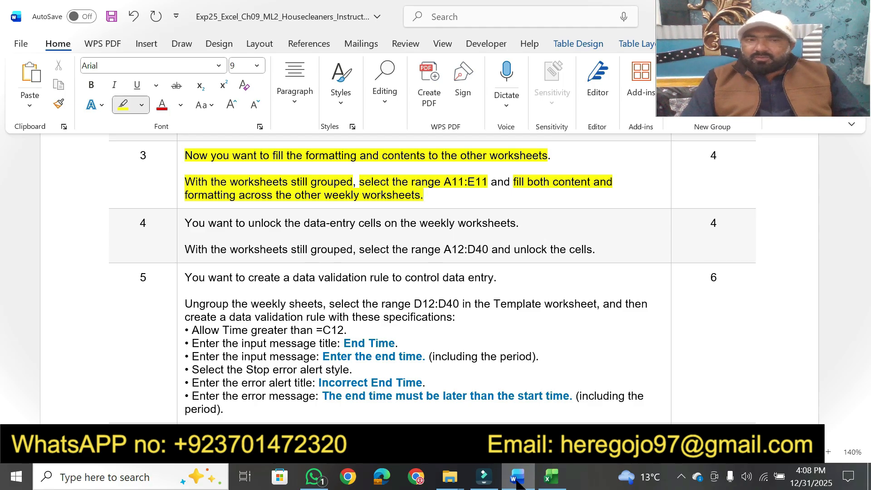
click(552, 476)
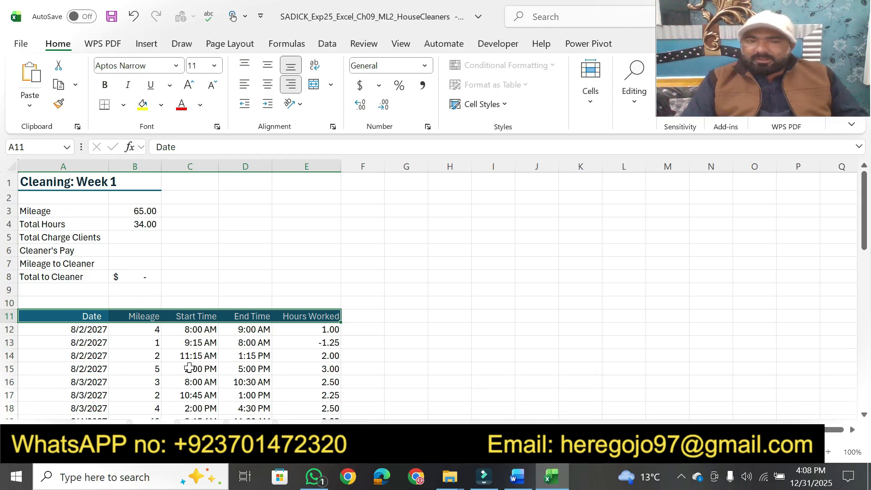
key(ctrl+Page_Down)
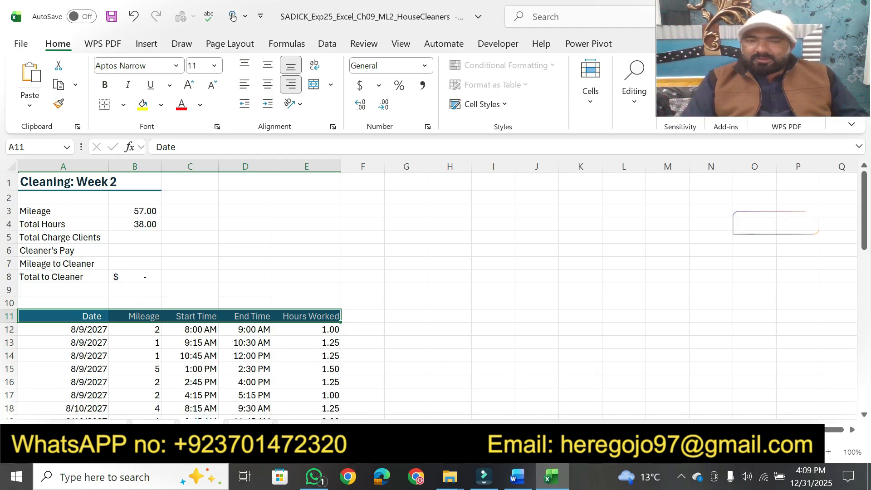
key(ctrl+Page_Down)
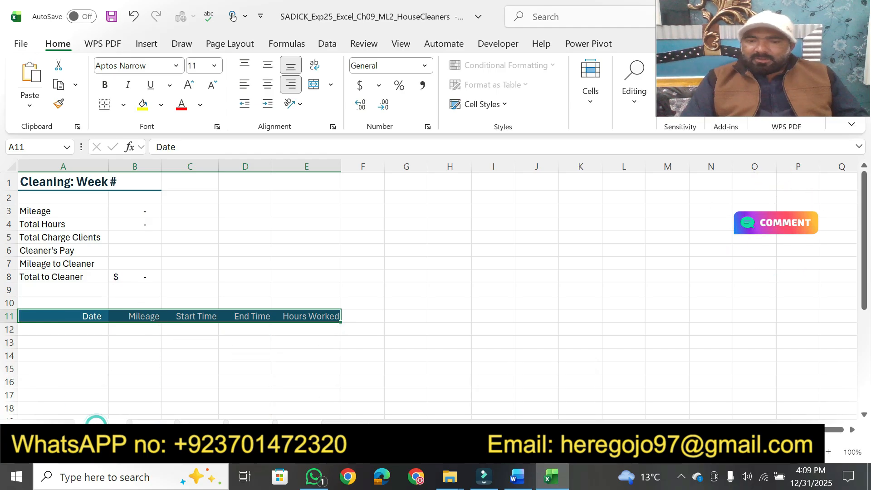
In Word, highlight step 4's opening sentence and its phrases about the worksheets still being grouped and selecting the range A12:D40
click(515, 479)
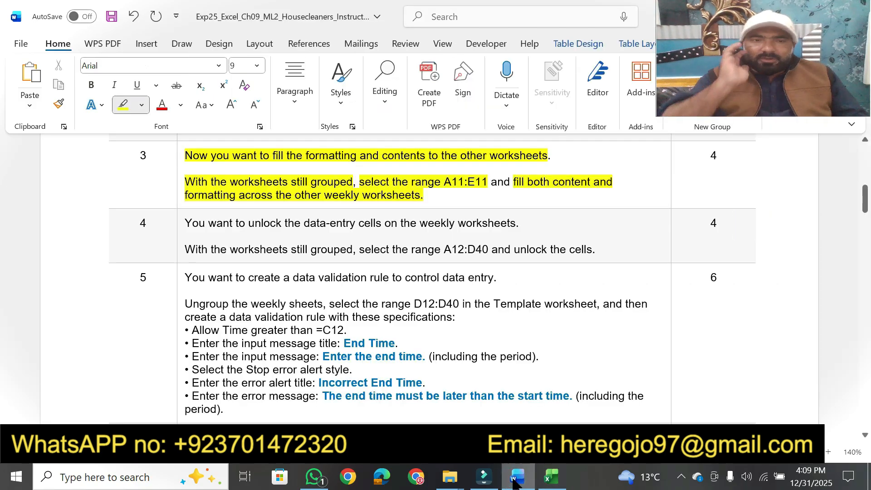
click(865, 437)
click(864, 436)
click(865, 436)
click(864, 436)
click(865, 436)
click(865, 437)
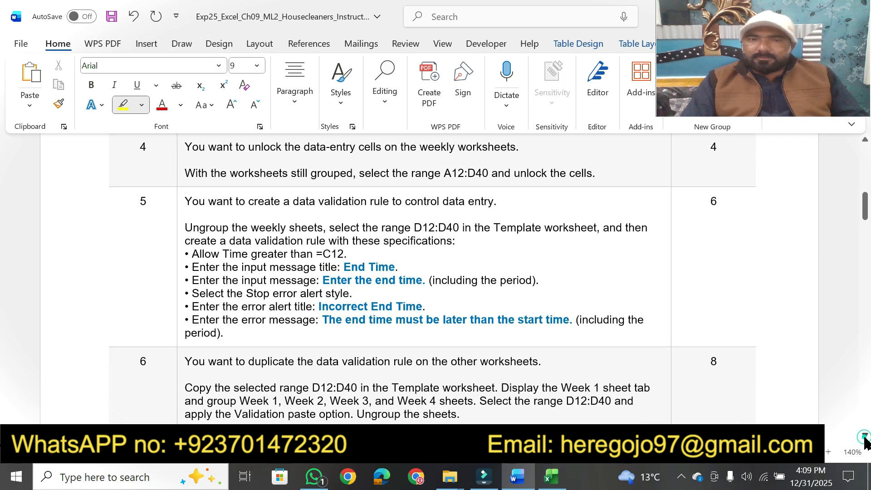
click(181, 149)
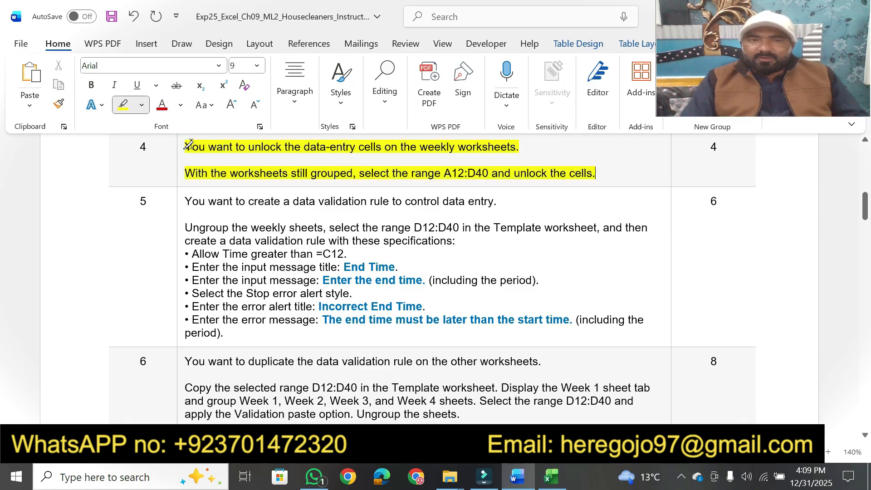
key(ctrl+z)
click(188, 146)
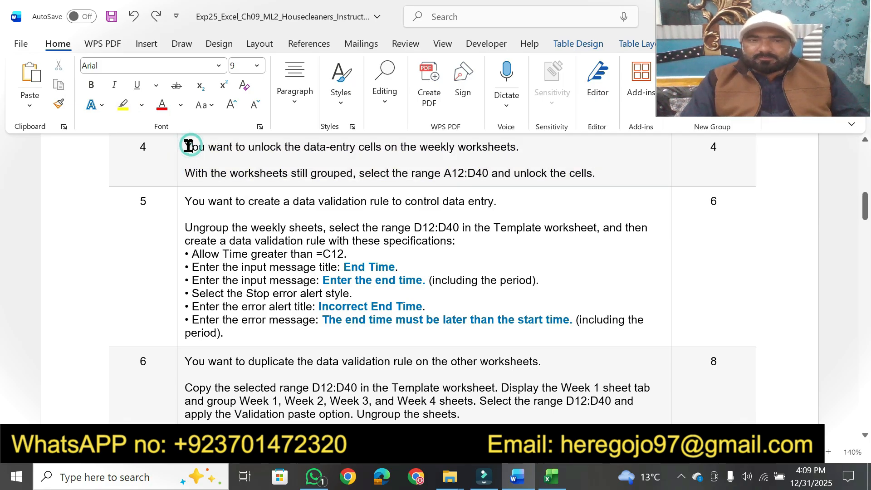
click(122, 105)
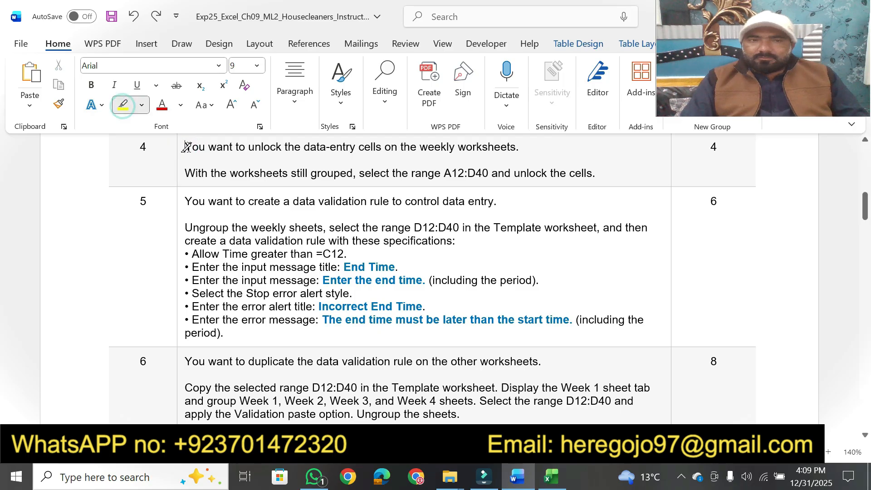
drag(187, 148, 521, 145)
mouse_move(186, 175)
mouse_down()
mouse_move(506, 175)
mouse_move(491, 175)
mouse_up()
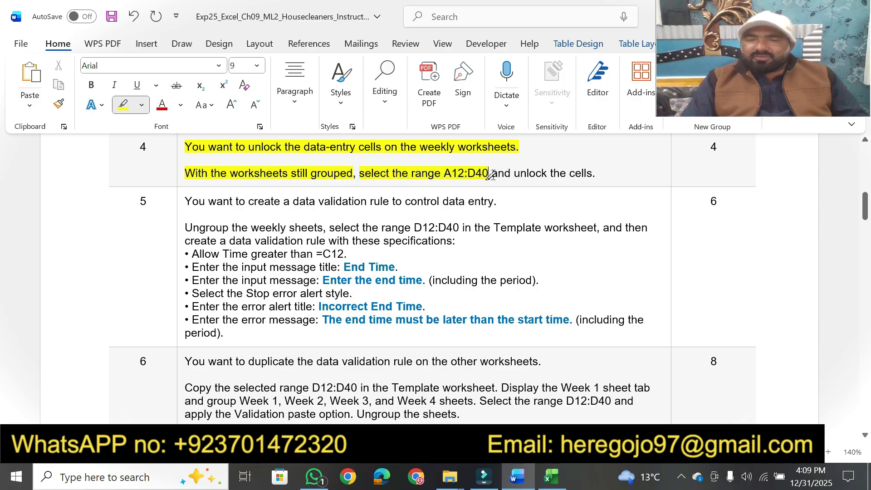
Switch to Excel and select the data-entry range A12:D40 on the grouped worksheets
click(551, 476)
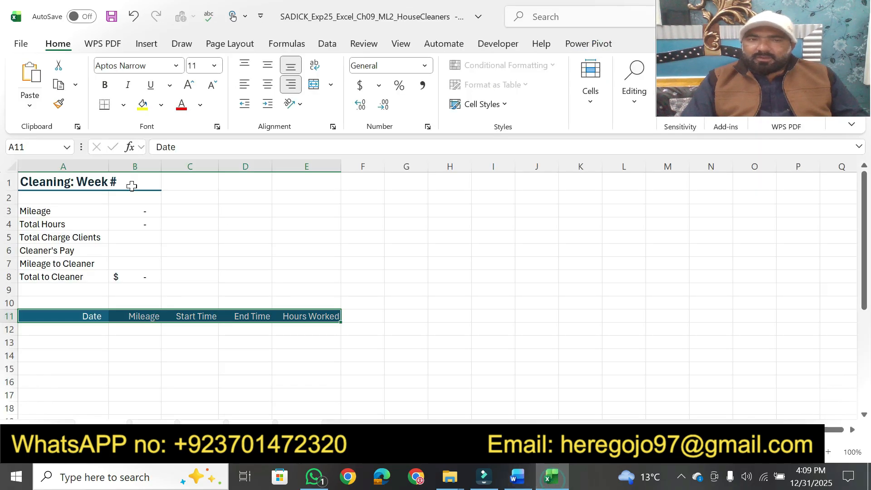
click(35, 147)
text(a)
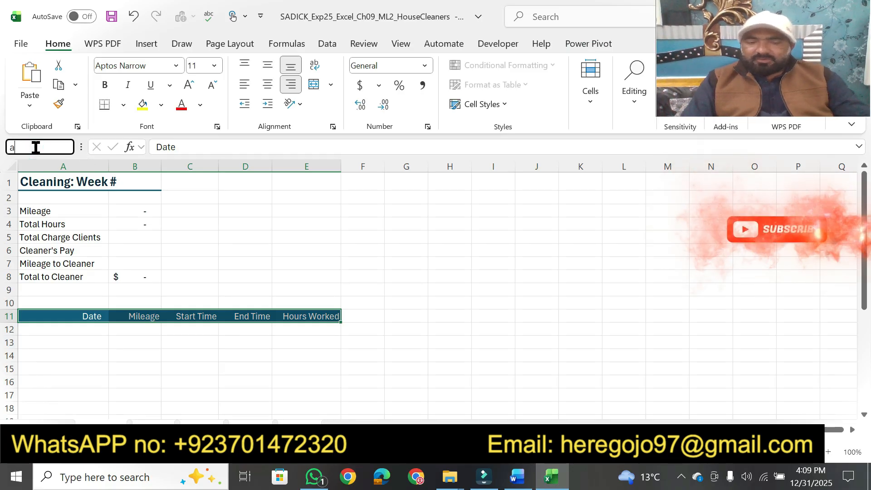
text(12:d)
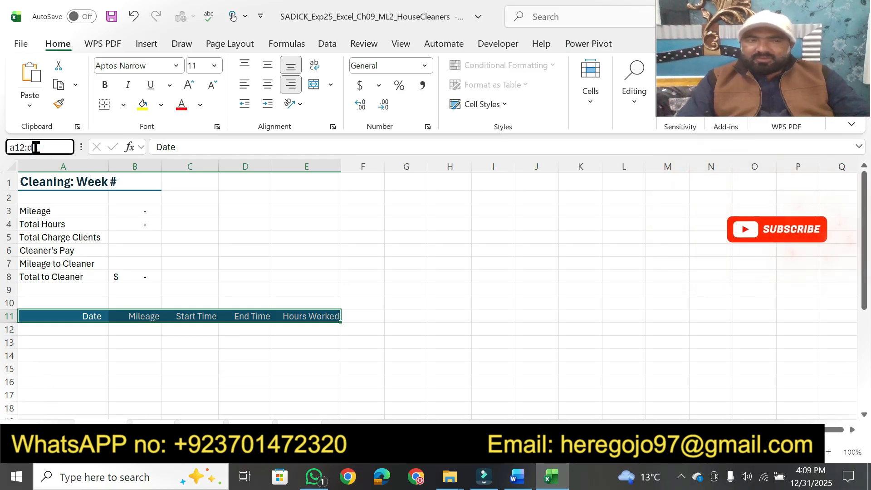
text(40)
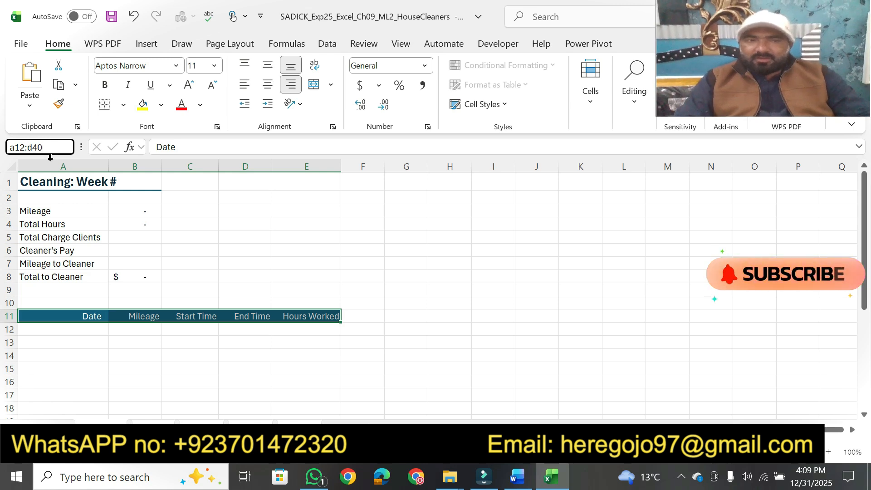
key(Return)
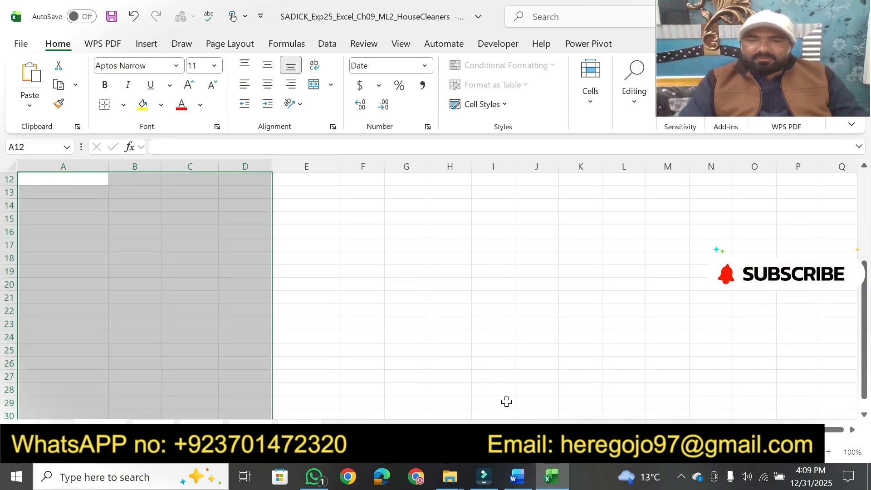
Highlight the phrase about unlocking the cells in Word, and turn off the Locked protection for A12:D40 on the grouped worksheets in Excel
click(519, 477)
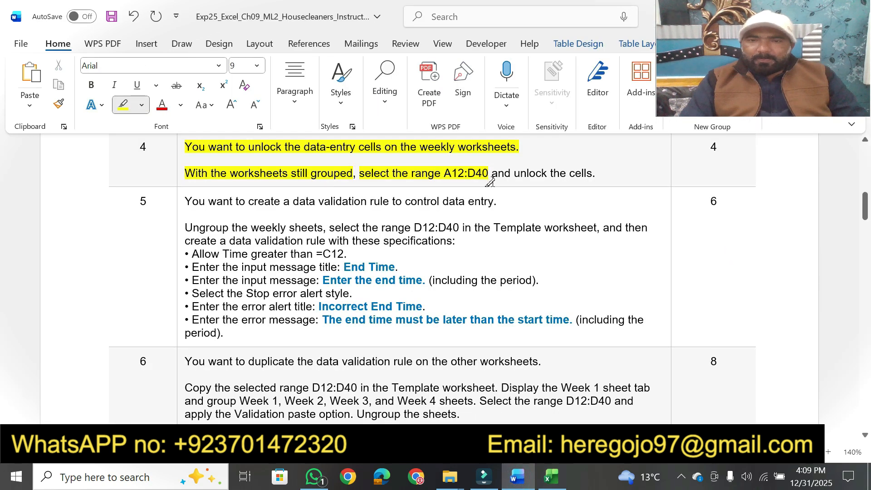
drag(493, 174, 589, 178)
click(553, 473)
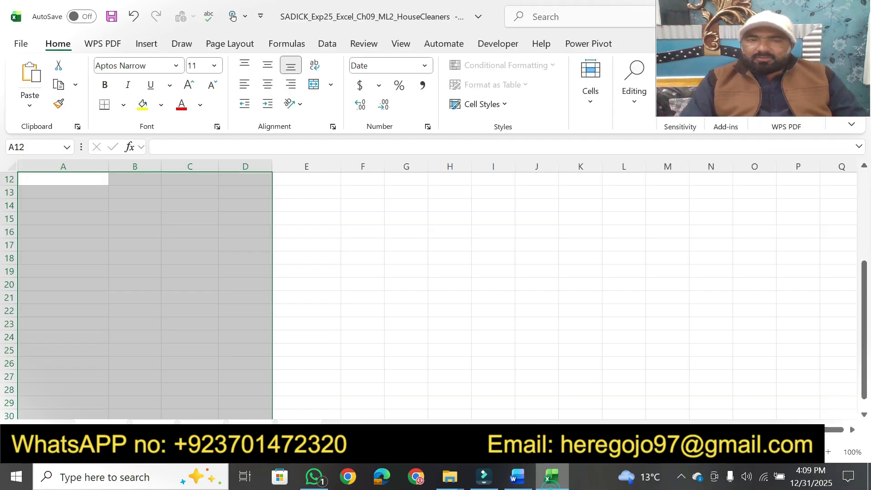
right_click(223, 226)
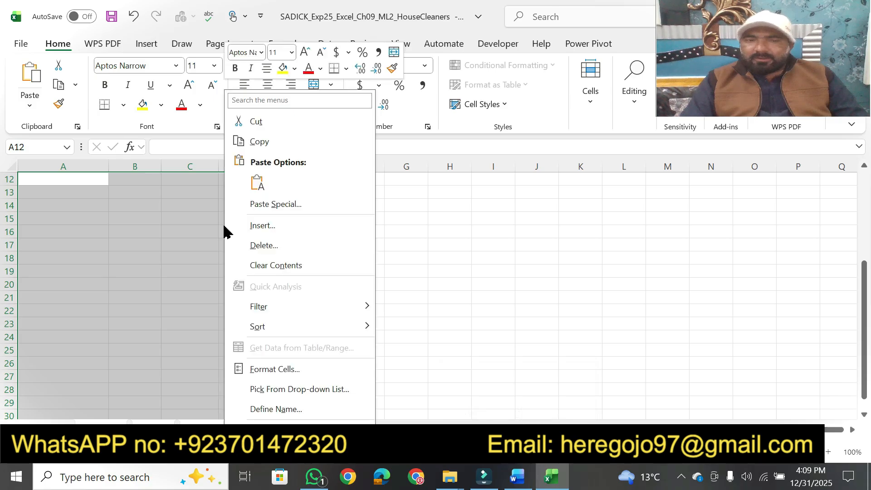
click(276, 370)
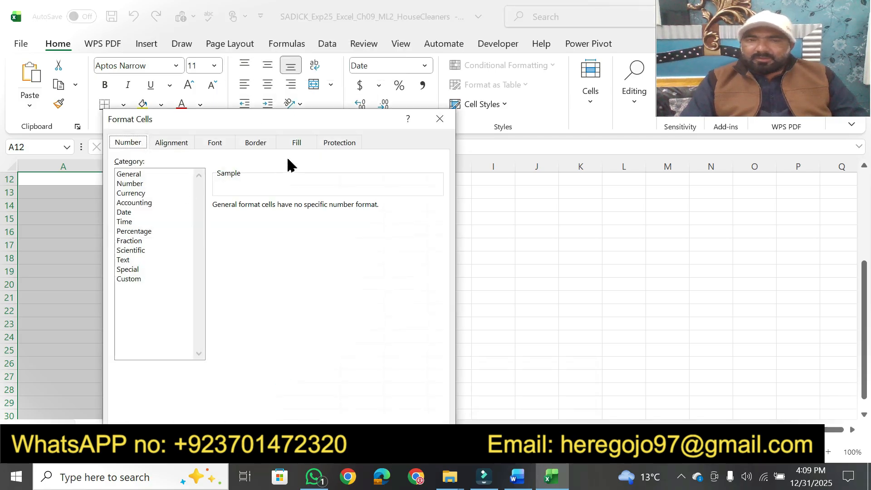
click(334, 145)
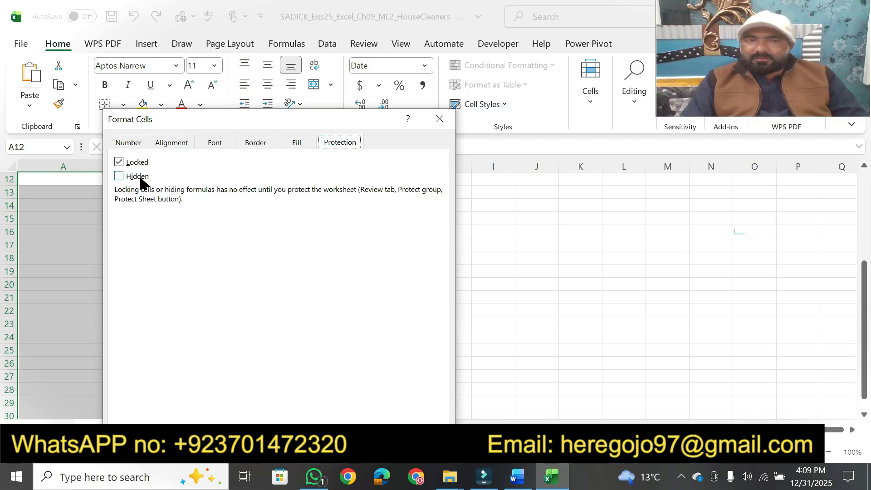
click(116, 164)
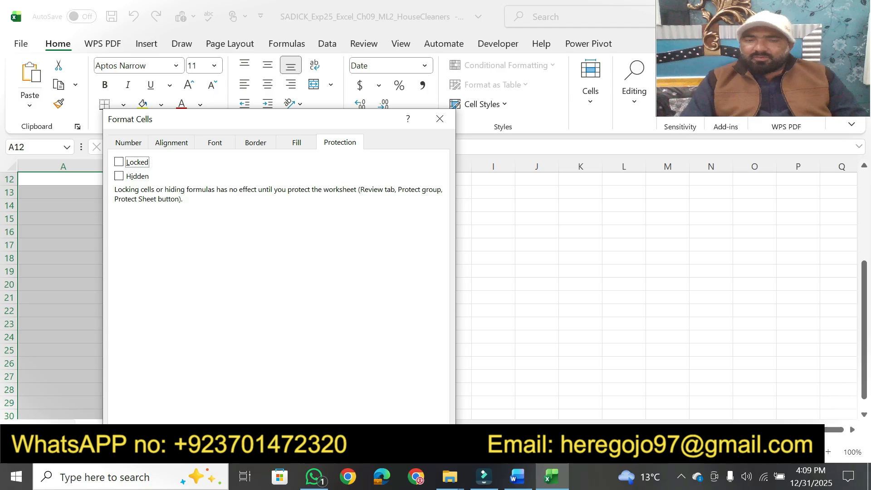
key(Return)
In Word, highlight step 5's opening sentence about the data validation rule and its phrase about ungrouping the weekly sheets
click(517, 477)
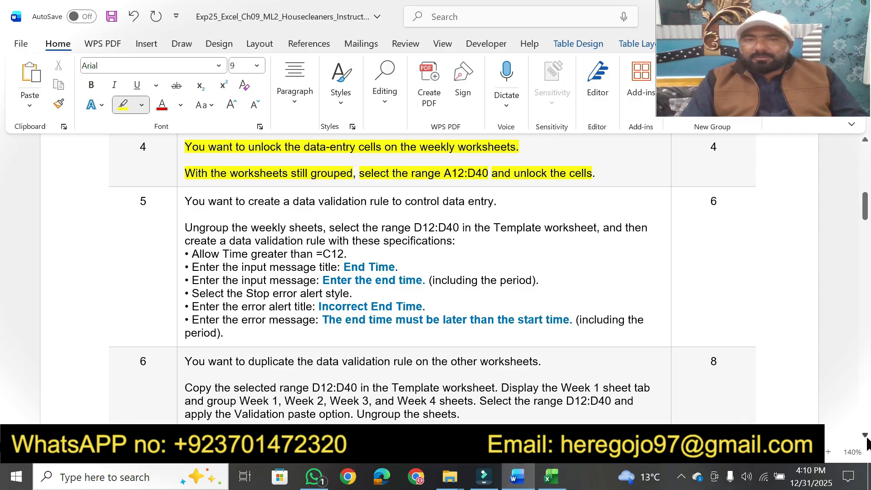
scroll(866, 438, down, 1)
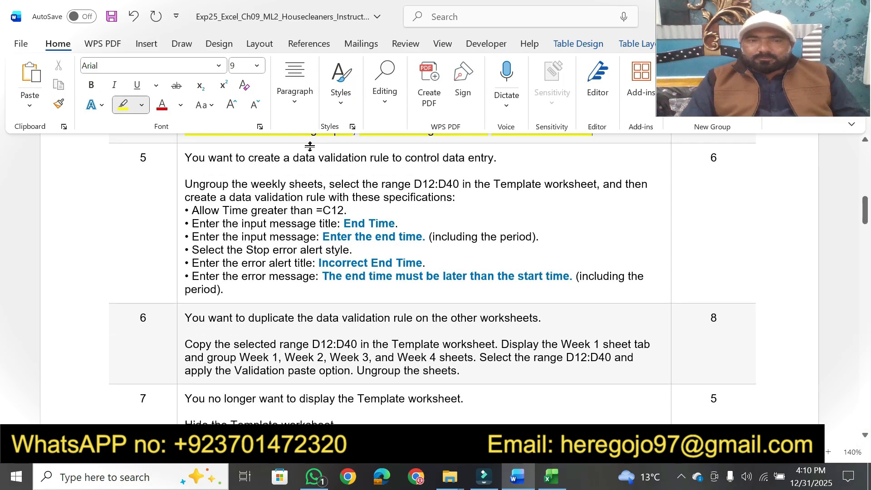
click(865, 437)
drag(185, 148, 498, 148)
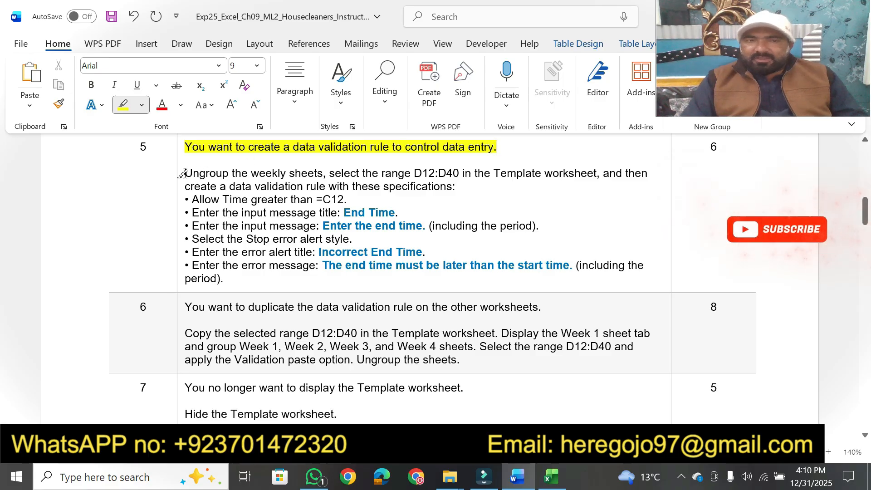
mouse_move(184, 173)
mouse_down()
mouse_move(363, 173)
mouse_move(325, 173)
mouse_up()
Switch to Excel and ungroup the worksheets
click(551, 476)
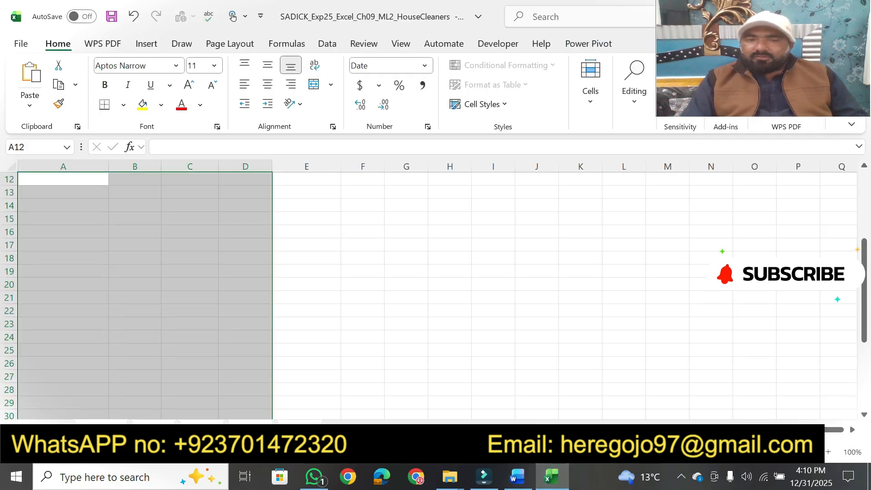
right_click(114, 429)
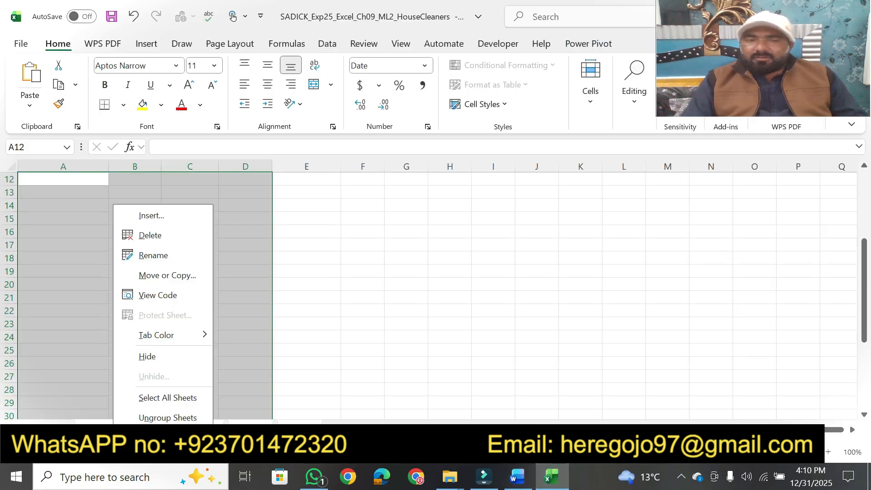
click(145, 417)
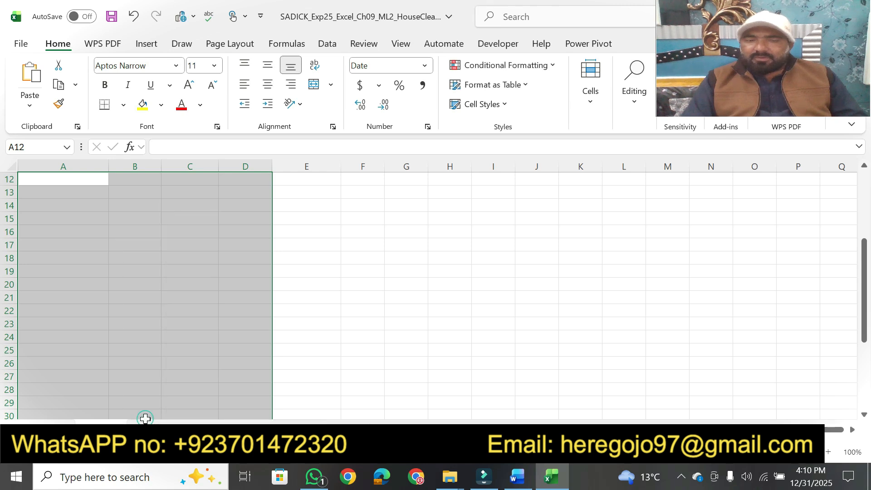
Switch to Word and highlight step 5's phrase "select the range D12:D40 in the Template worksheet"
click(500, 261)
click(520, 477)
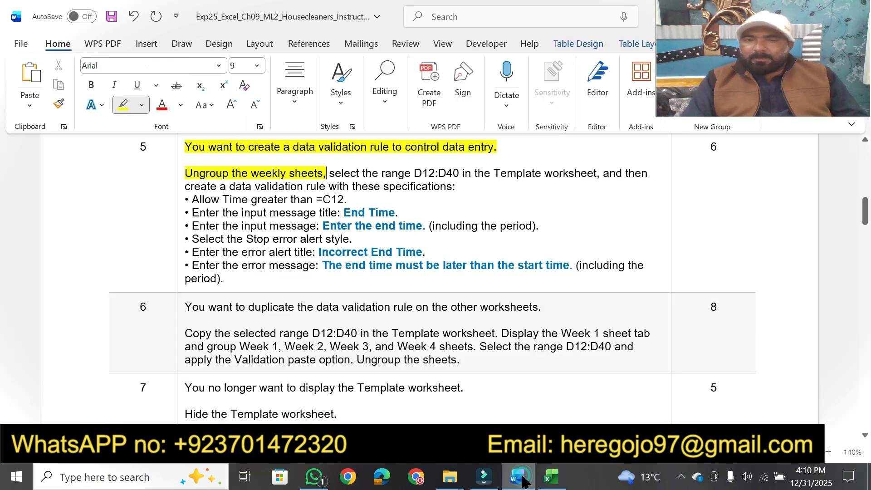
mouse_move(328, 173)
mouse_down()
mouse_move(626, 172)
mouse_move(597, 172)
mouse_up()
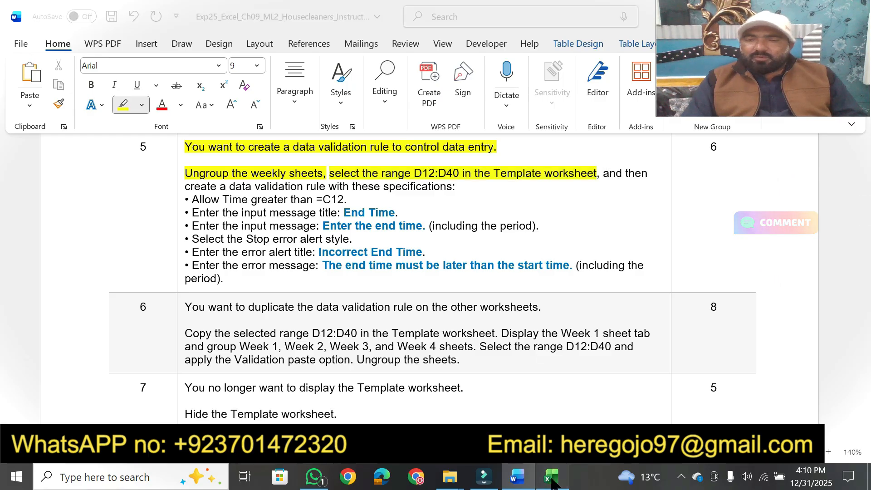
Switch to Excel and select the range D12:D40 on the Template worksheet
click(554, 476)
click(33, 148)
text(d12:d40)
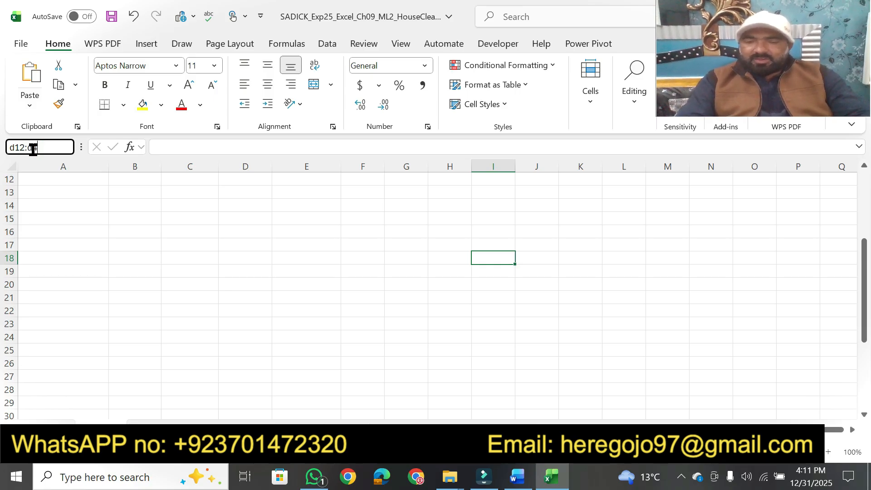
key(Return)
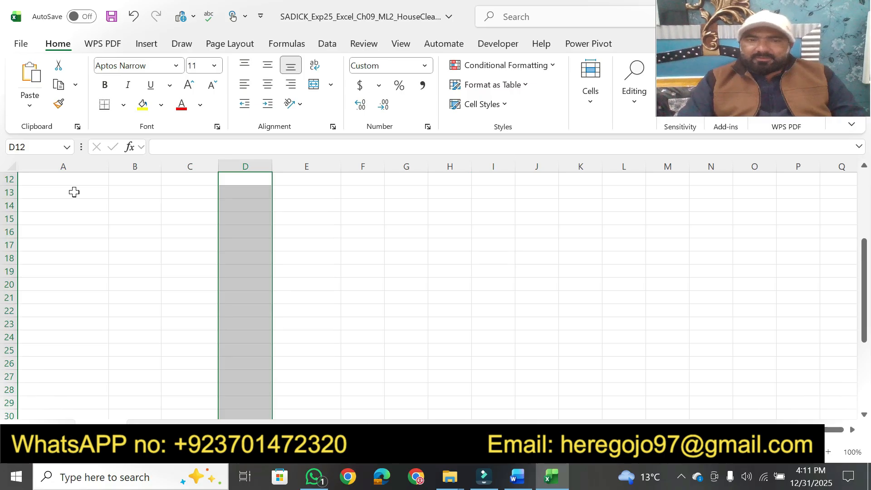
scroll(867, 301, up, 4)
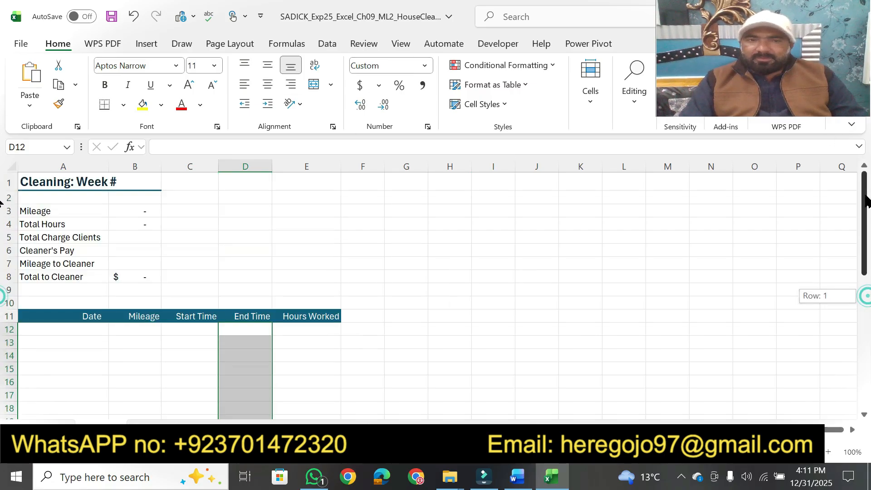
In Word, highlight step 5's phrase about creating a data validation rule and its line "Allow Time greater than =C12."
click(517, 477)
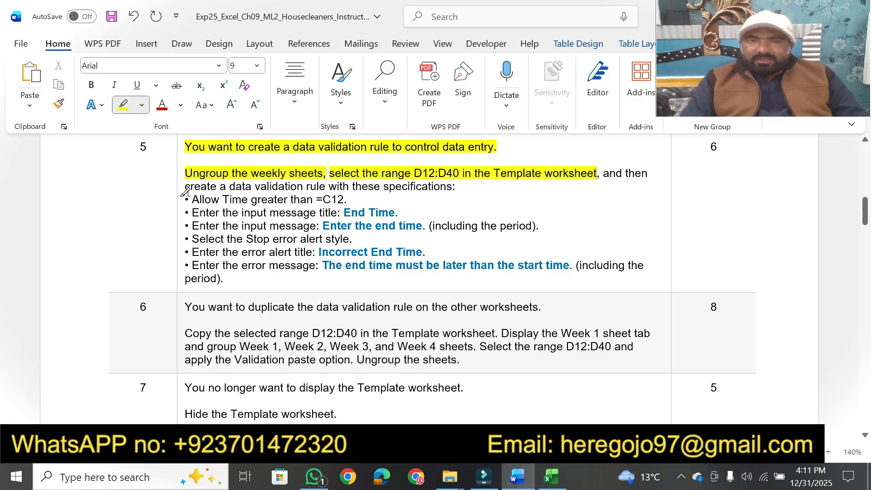
drag(185, 186, 418, 185)
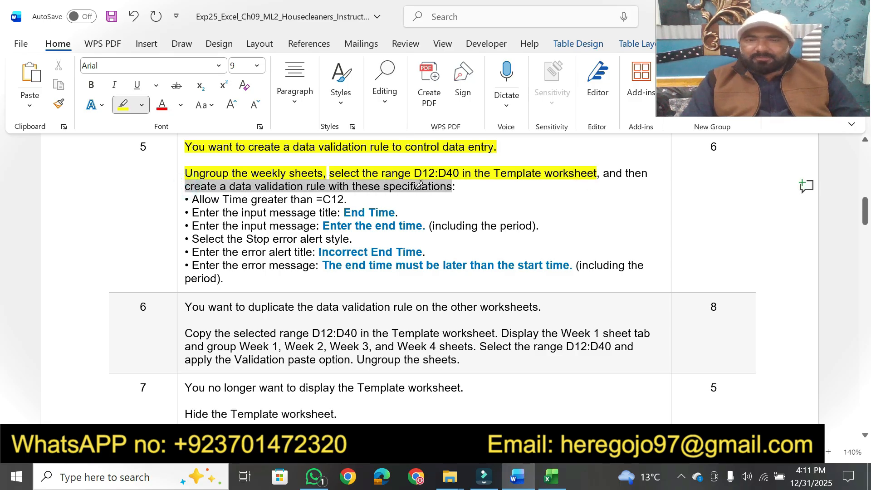
drag(480, 190, 476, 191)
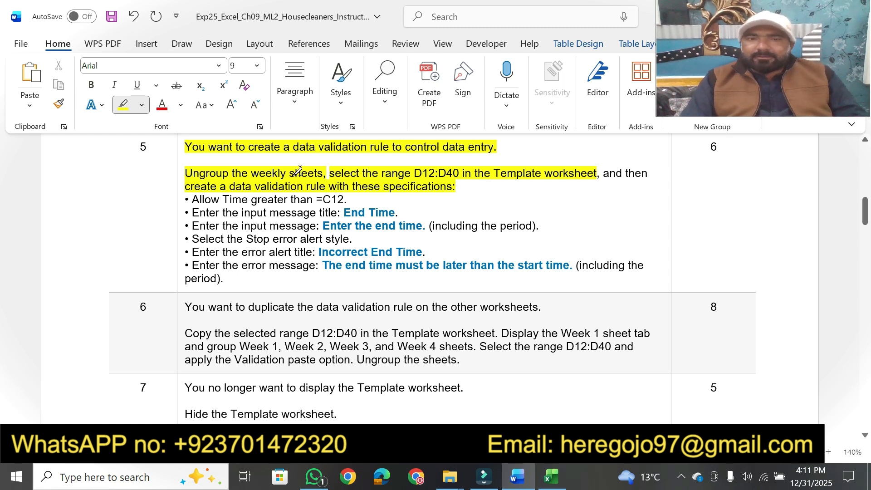
drag(192, 198, 350, 203)
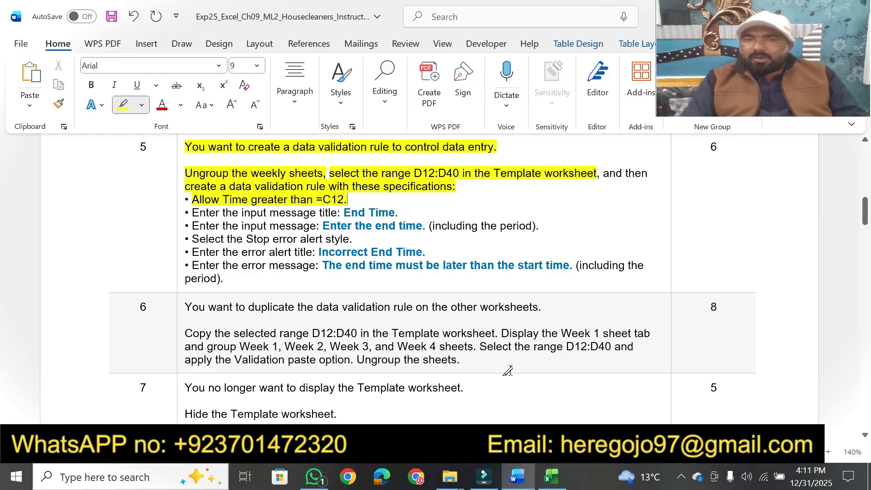
Switch to Excel and start a data validation rule for D12:D40 that allows Time values
click(551, 476)
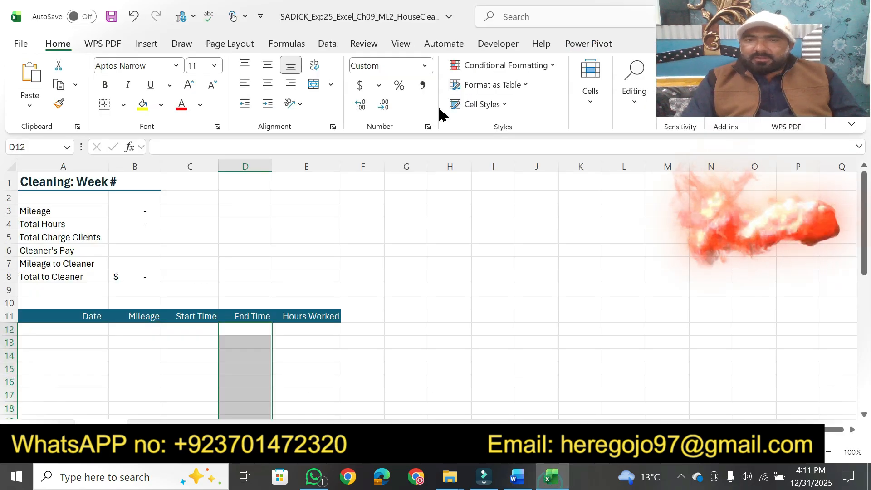
click(325, 45)
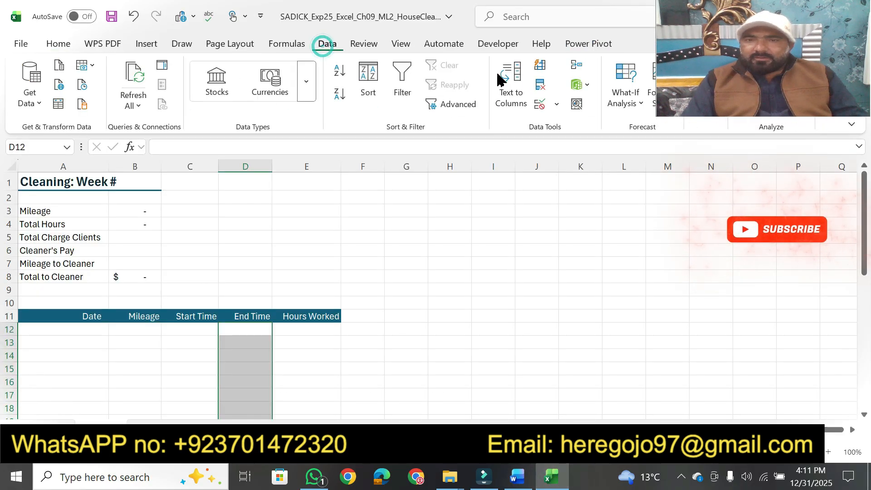
click(556, 104)
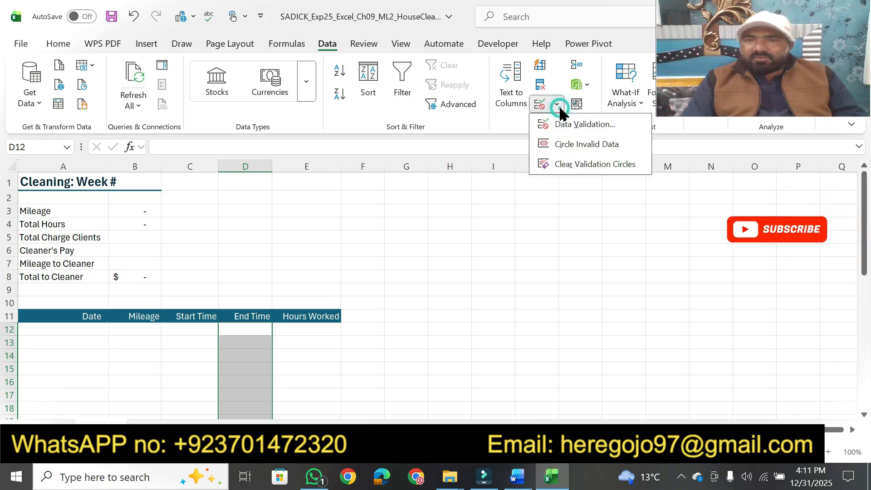
click(583, 122)
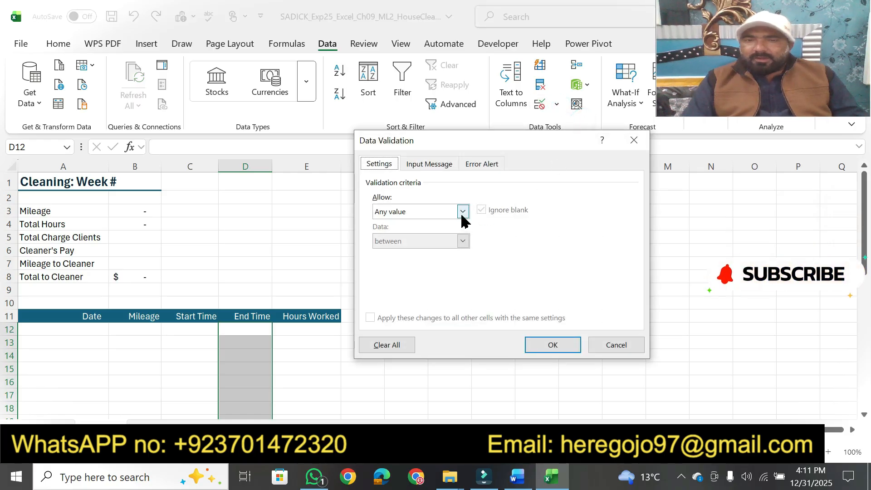
click(462, 216)
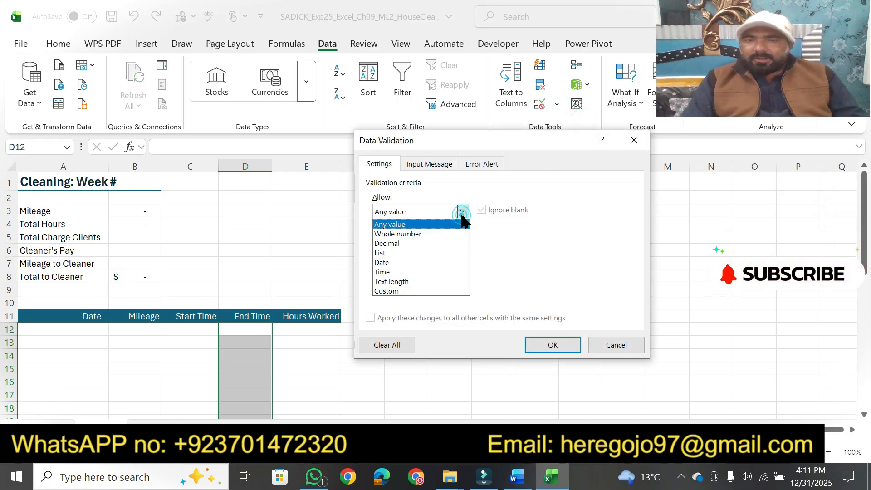
click(406, 272)
Recheck the rule's condition in Word, and in Excel set the validation to greater than with C12 as start time
click(517, 476)
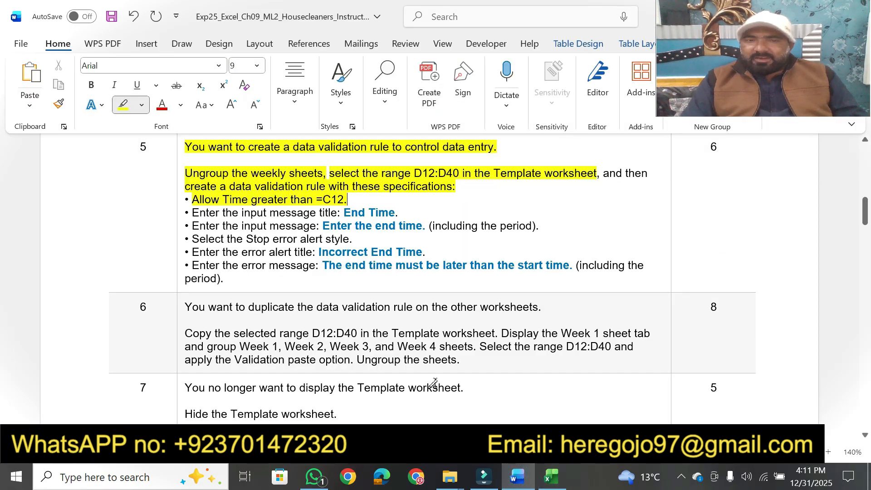
click(551, 476)
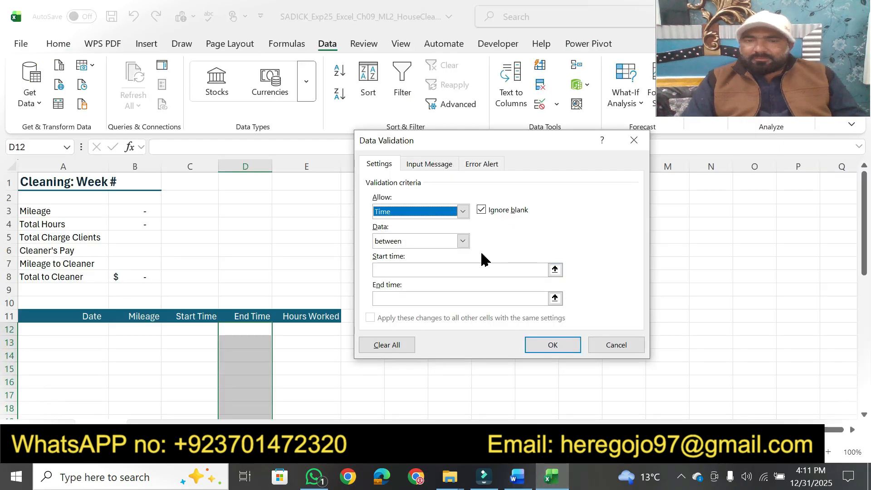
click(462, 242)
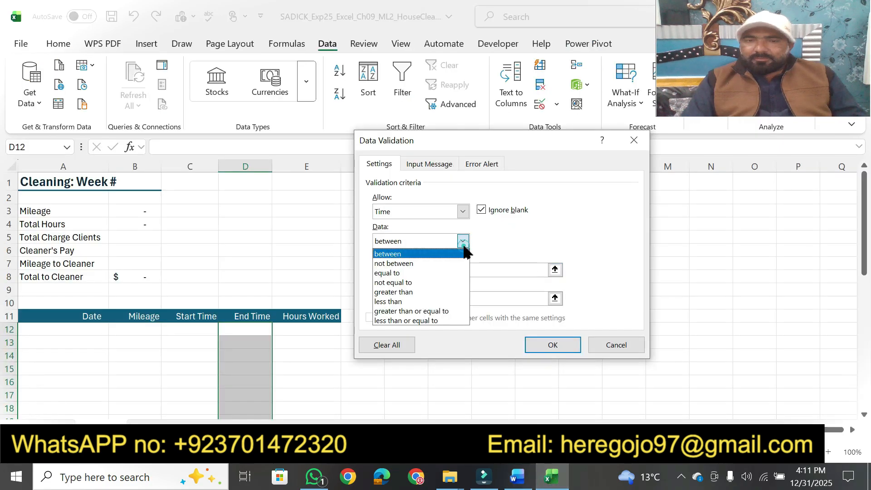
click(424, 291)
click(399, 271)
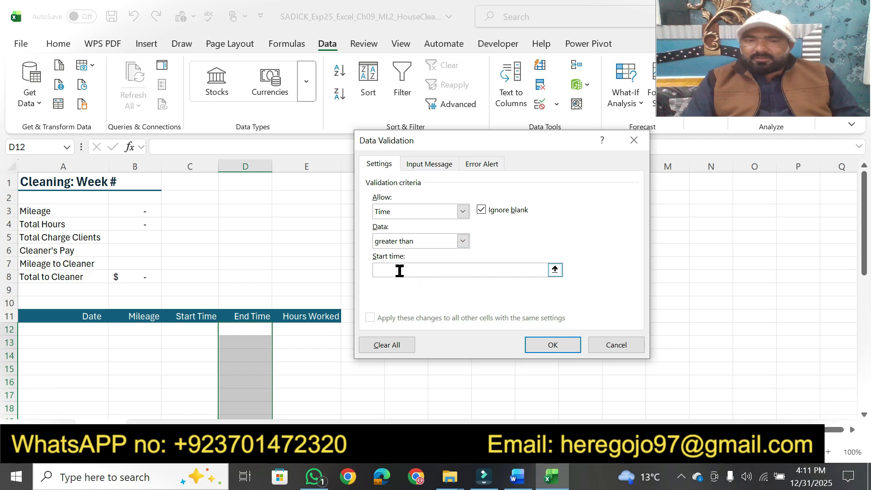
text(C12)
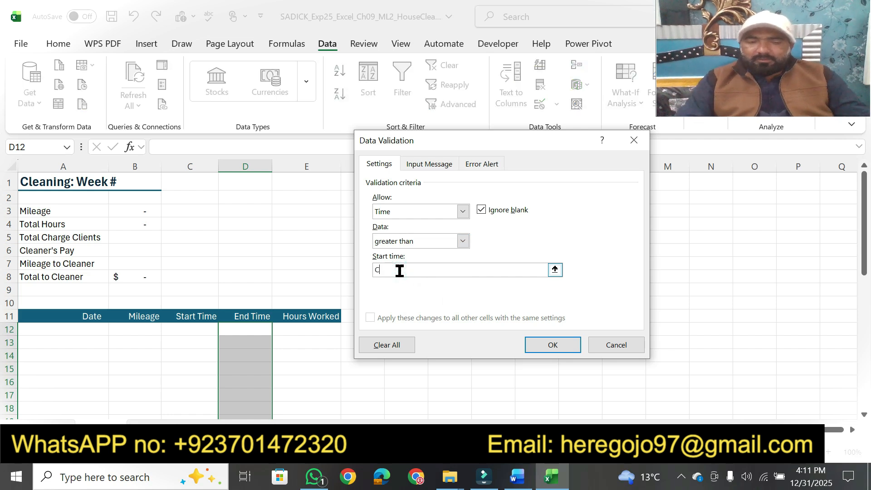
In Word, highlight step 5's input message title line and copy its title text "End Time"
click(516, 473)
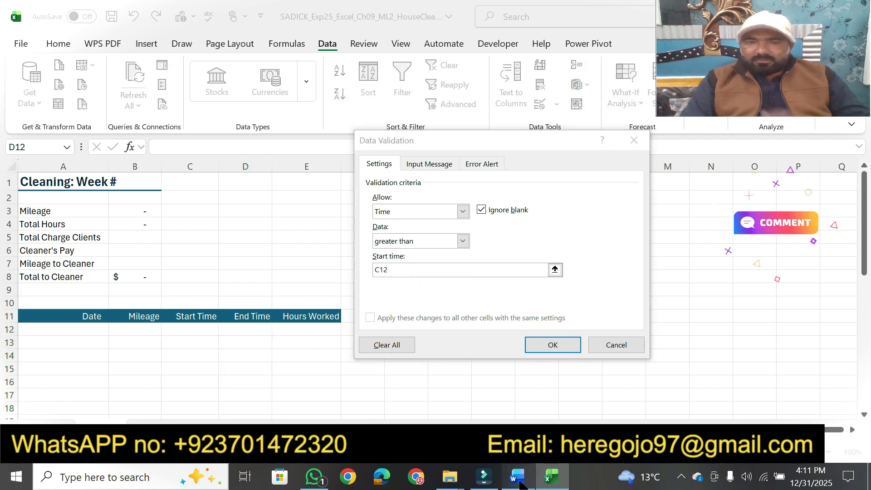
mouse_move(184, 213)
mouse_down()
mouse_move(423, 214)
mouse_move(398, 215)
mouse_up()
key(Escape)
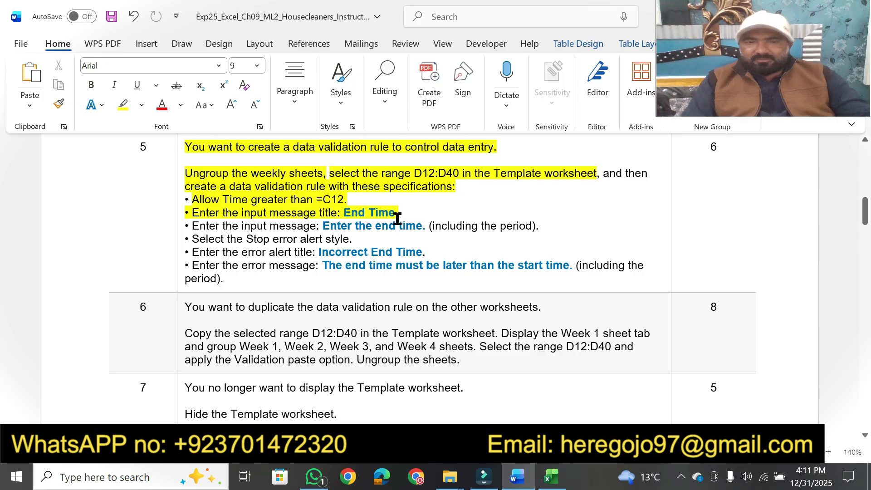
drag(345, 215, 396, 214)
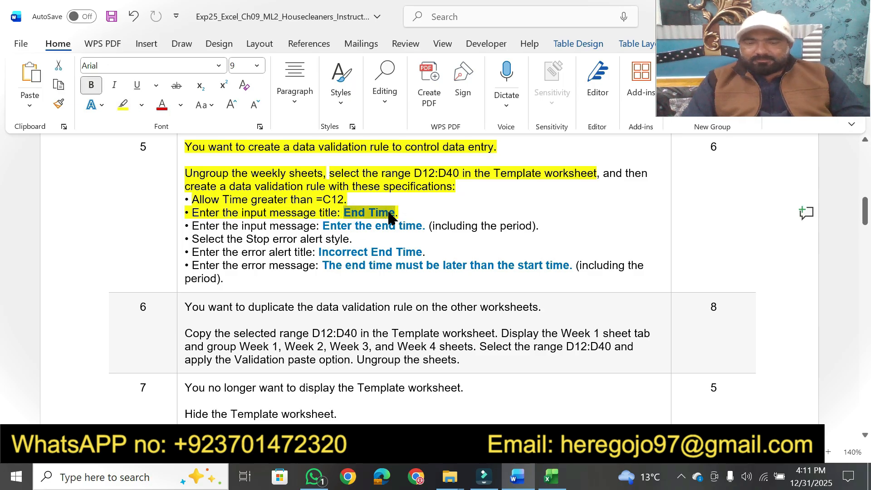
Switch to Excel and correct the validation rule's start time to the formula =C12
click(548, 475)
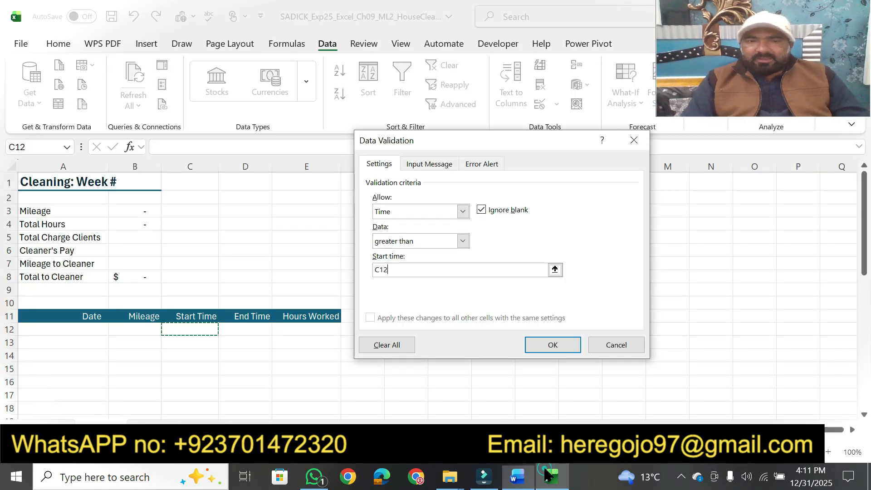
click(426, 164)
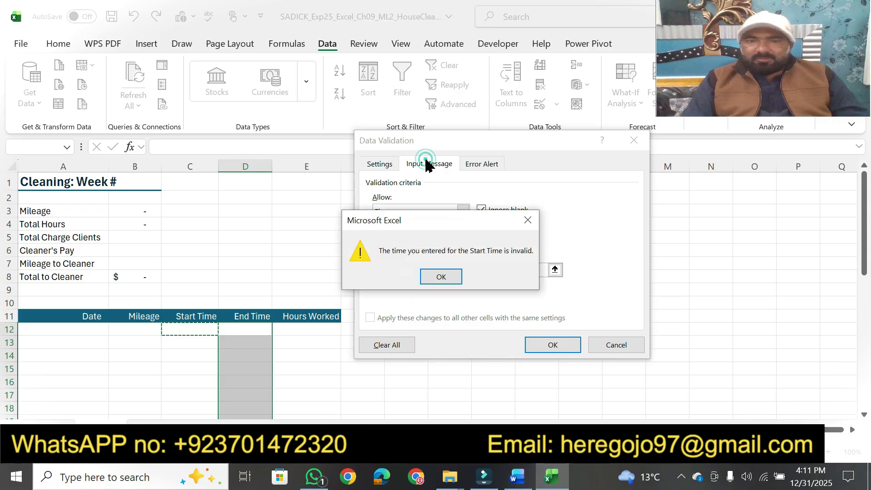
click(451, 276)
click(451, 274)
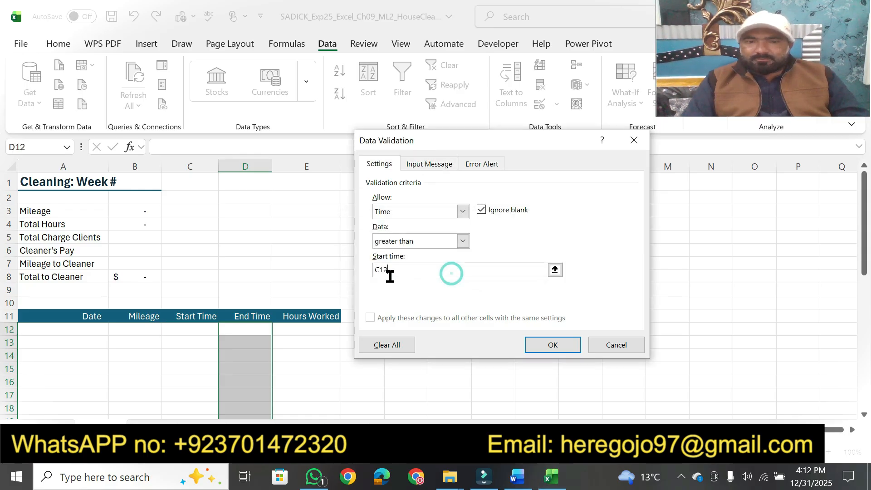
click(376, 271)
text(=)
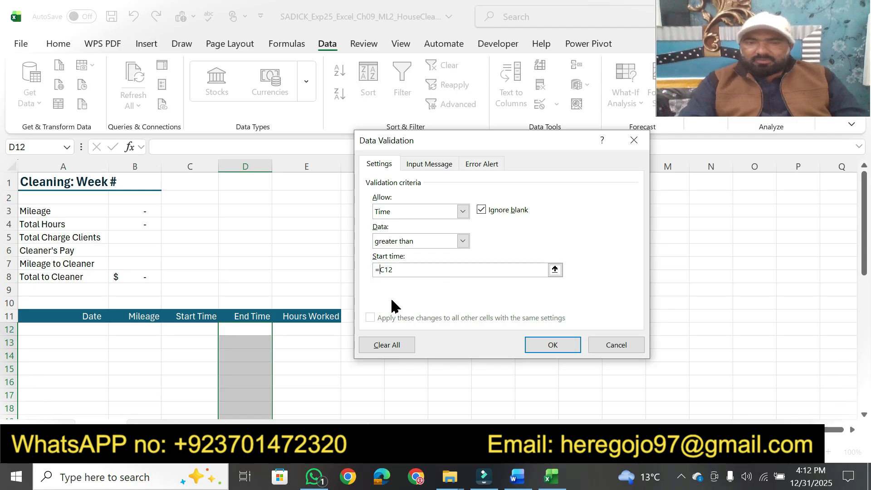
Set the validation rule's input message title to "End Time"
click(425, 168)
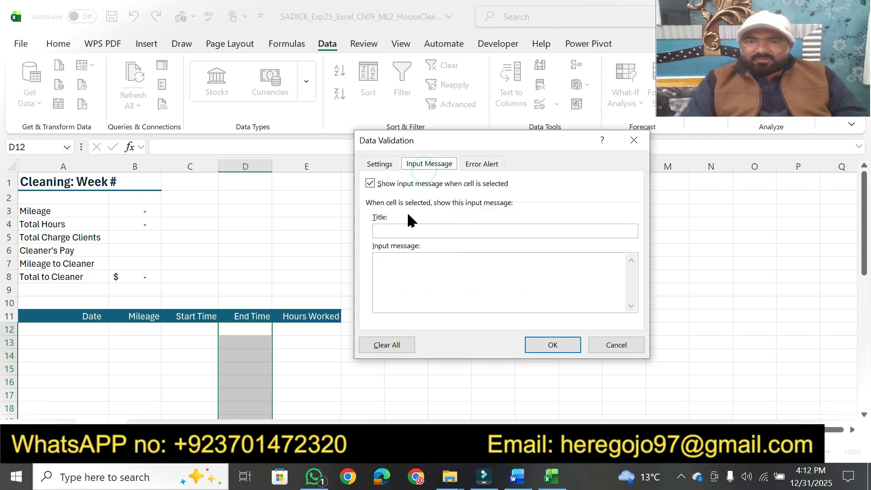
click(403, 227)
text(End Time)
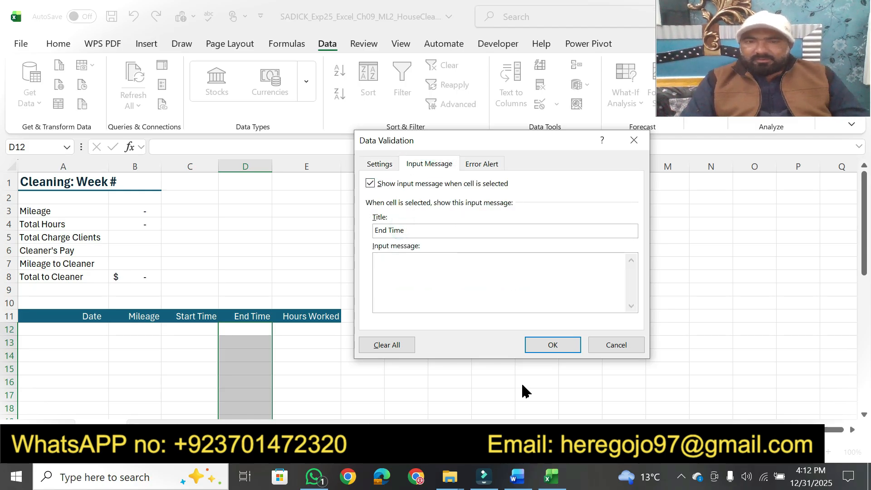
In Word, highlight step 5's input message instruction around the blue text and copy "Enter the end time."
click(517, 476)
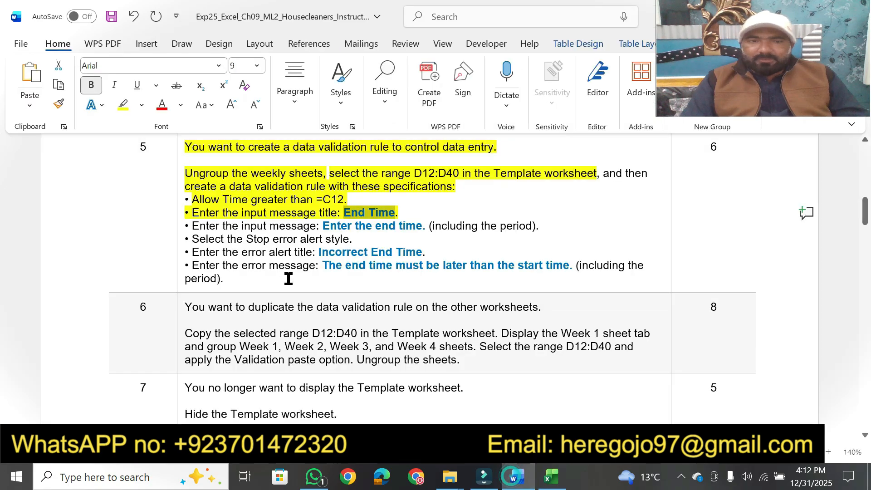
click(193, 228)
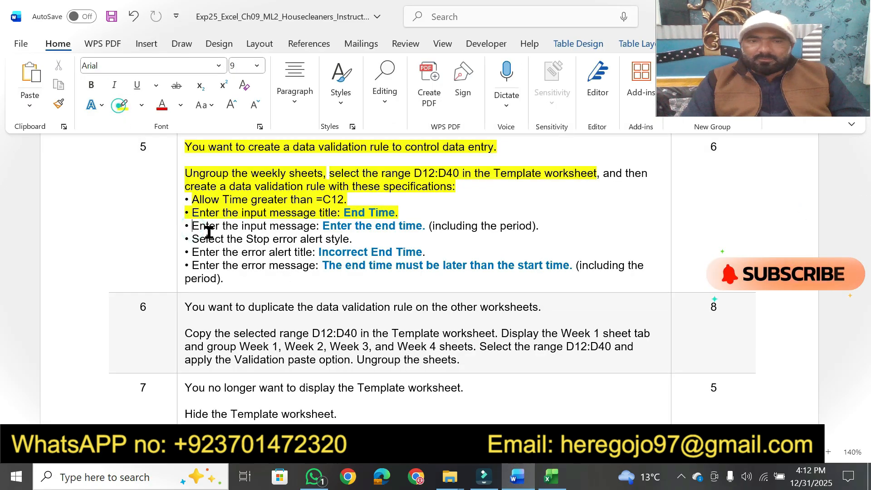
click(123, 105)
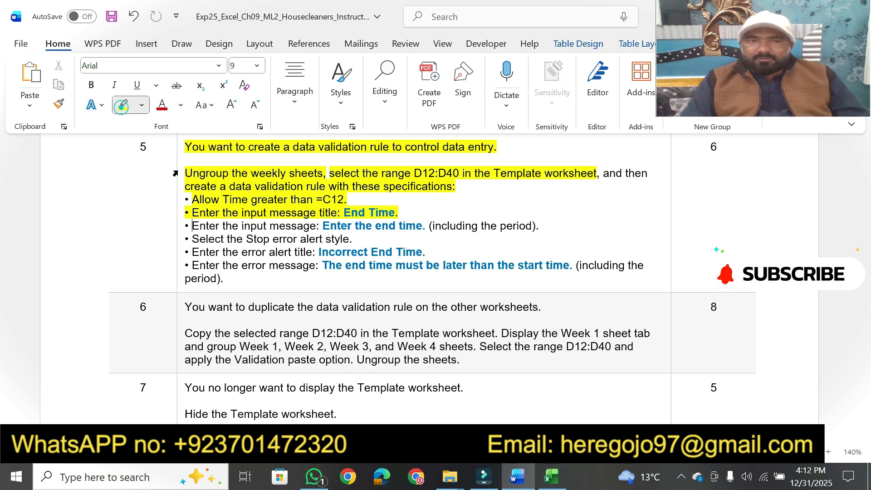
drag(187, 222, 320, 227)
mouse_move(430, 229)
mouse_down()
mouse_move(550, 224)
mouse_move(538, 229)
mouse_up()
key(Escape)
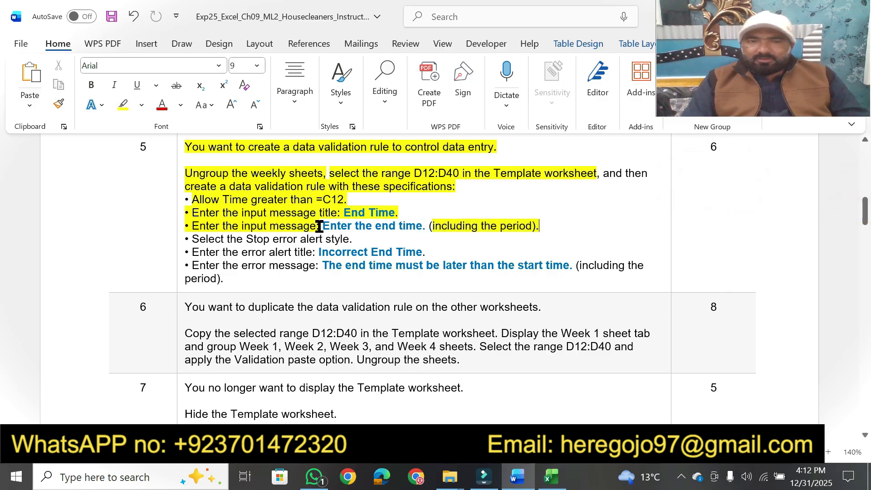
drag(324, 224, 420, 221)
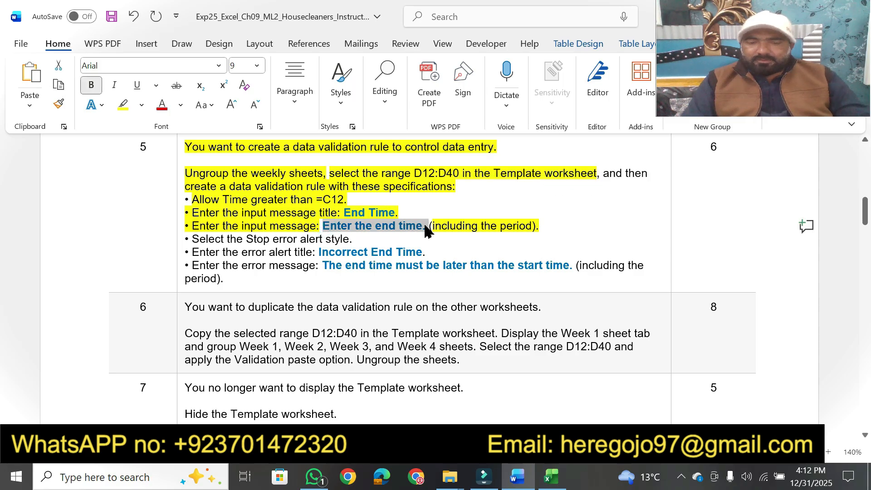
Switch to Excel, set the rule's input message to "Enter the end time." and open the error alert settings
click(552, 477)
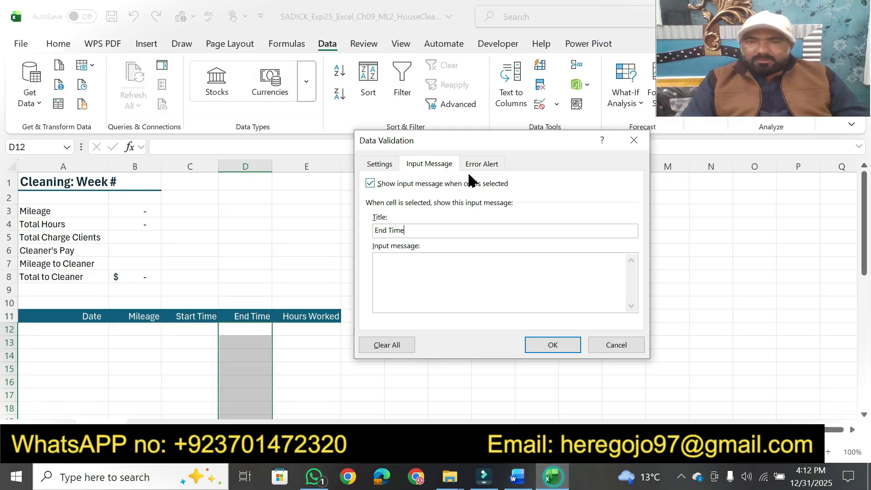
click(404, 264)
text(Enter the end time.)
click(476, 167)
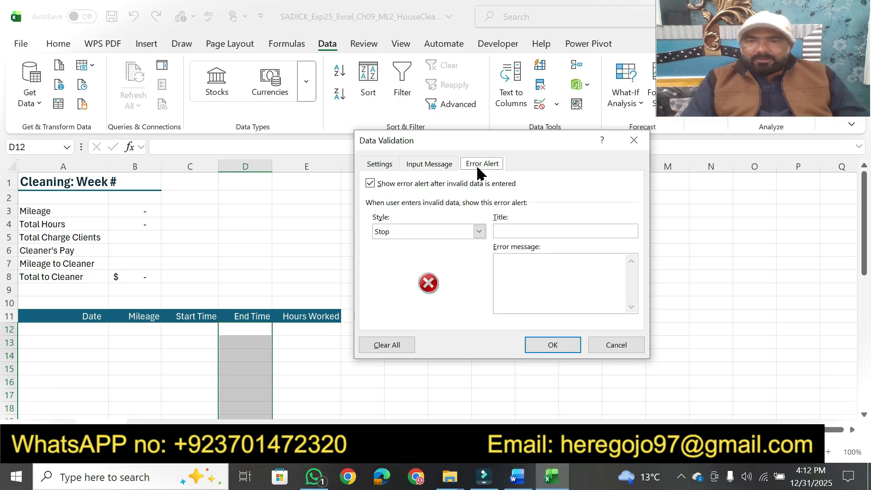
Switch to Word and highlight step 5's instruction "Select the Stop error alert style." in yellow
click(515, 476)
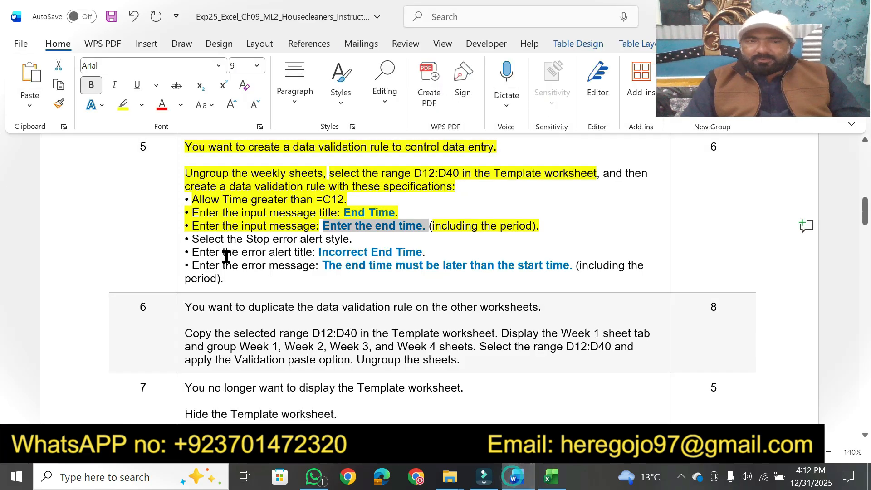
click(193, 240)
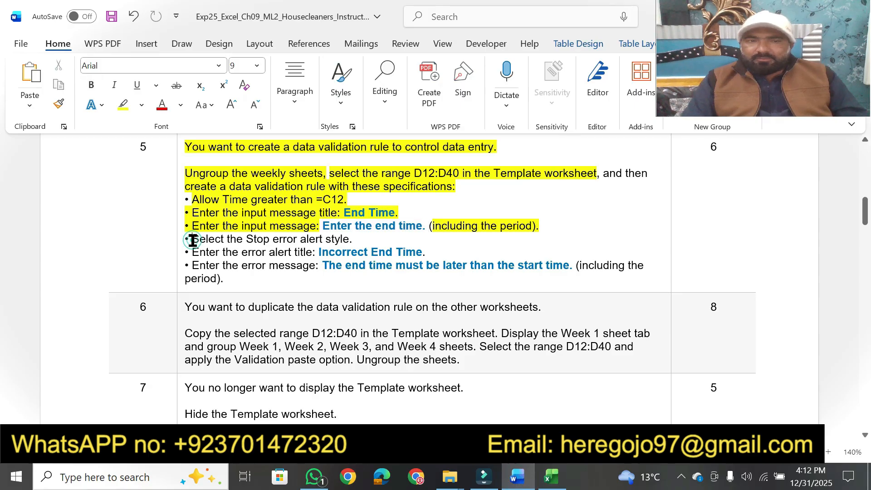
click(121, 105)
mouse_move(191, 237)
mouse_down()
mouse_move(318, 252)
mouse_move(360, 234)
mouse_up()
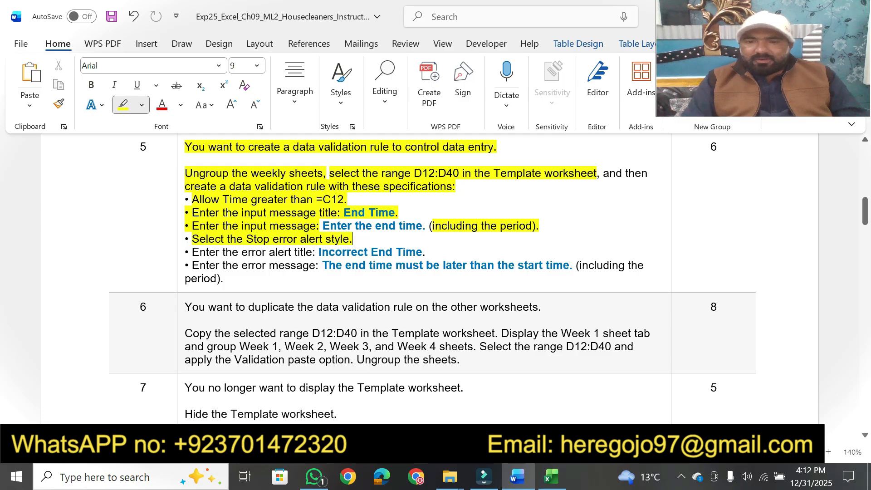
Switch to Excel and keep Stop as the validation rule's error alert style
click(551, 476)
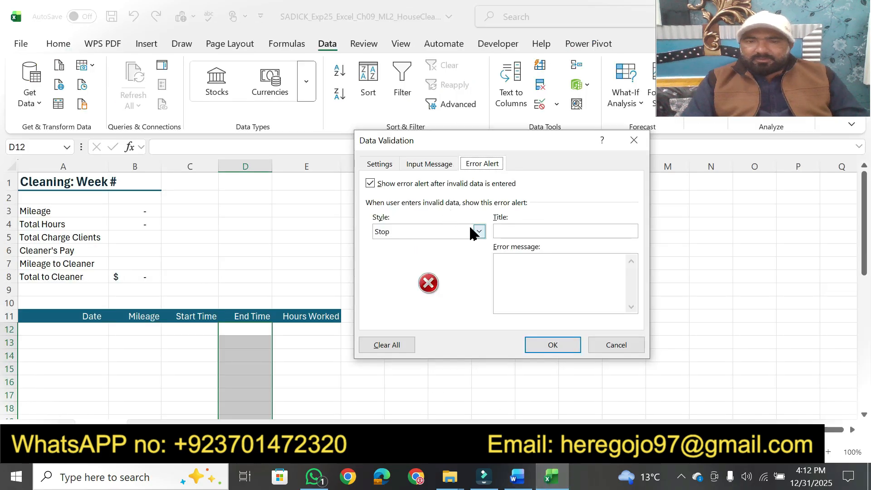
click(479, 232)
click(479, 232)
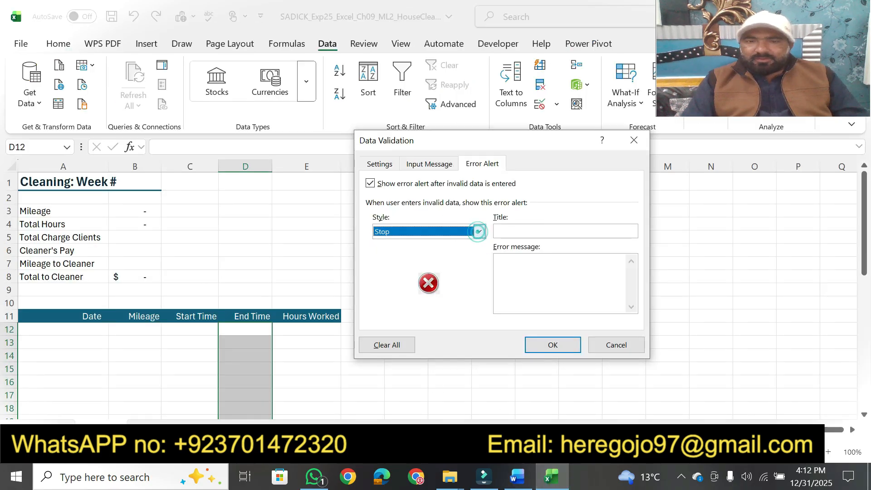
In Word, highlight step 5's "Enter the error alert title" text and copy "Incorrect End Time"
click(521, 475)
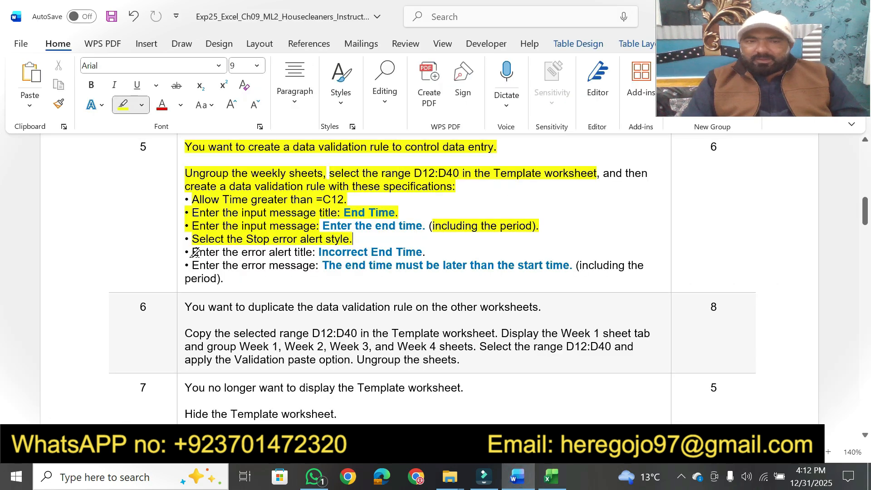
drag(193, 251, 422, 253)
key(ctrl+c)
key(Escape)
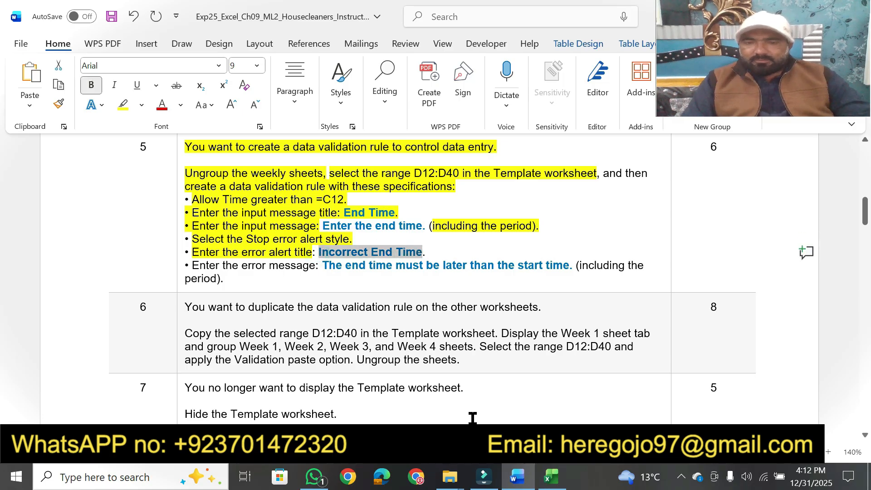
Switch to Excel and set the validation rule's error alert title to "Incorrect End Time"
key(alt+Tab)
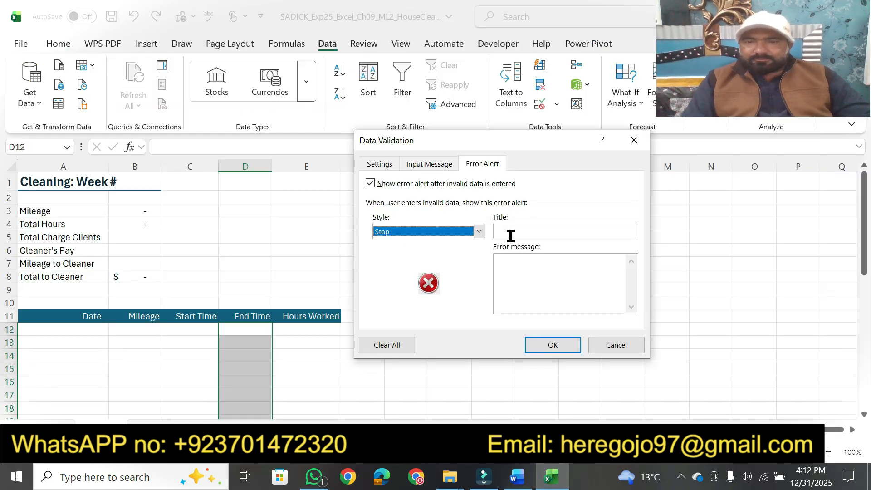
click(510, 236)
key(ctrl+v)
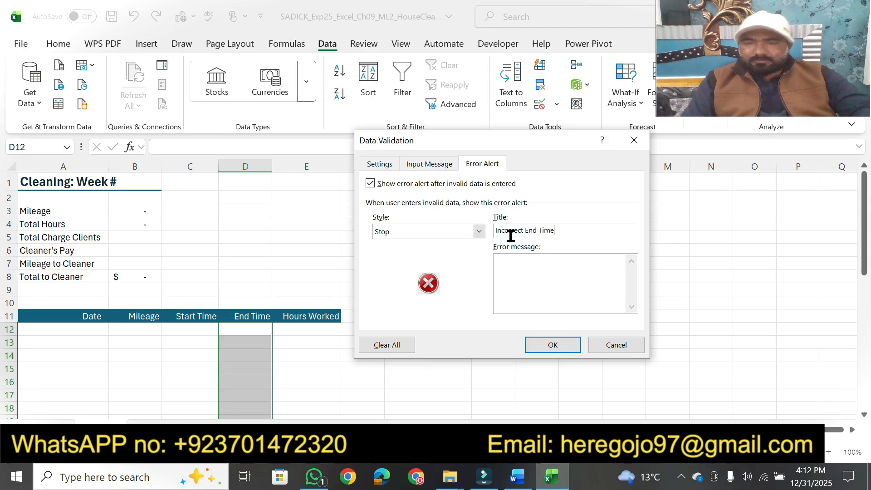
In Word, highlight step 5's "Enter the error message" text and copy "The end time must be later than the start time."
click(516, 476)
drag(194, 267, 315, 266)
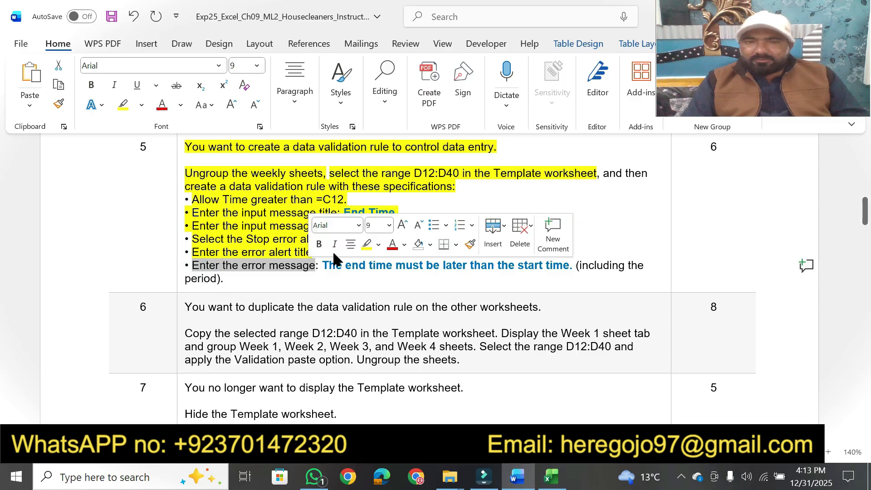
click(367, 244)
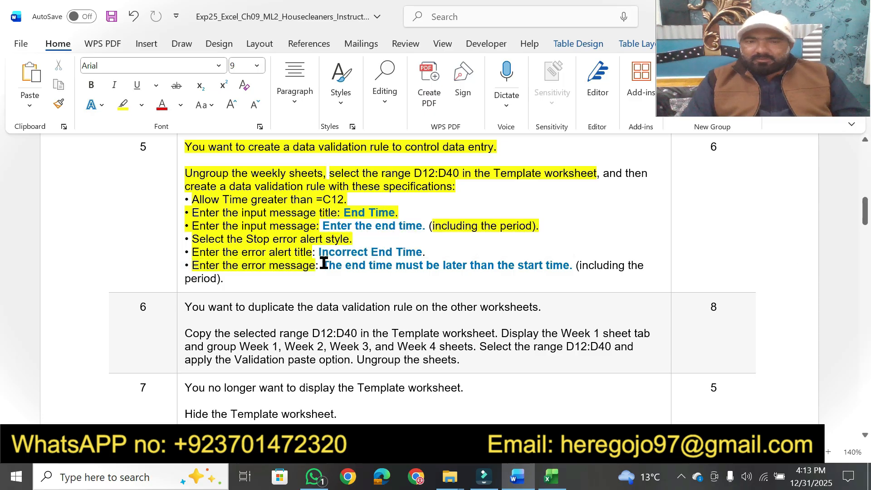
drag(323, 263, 572, 264)
key(ctrl+c)
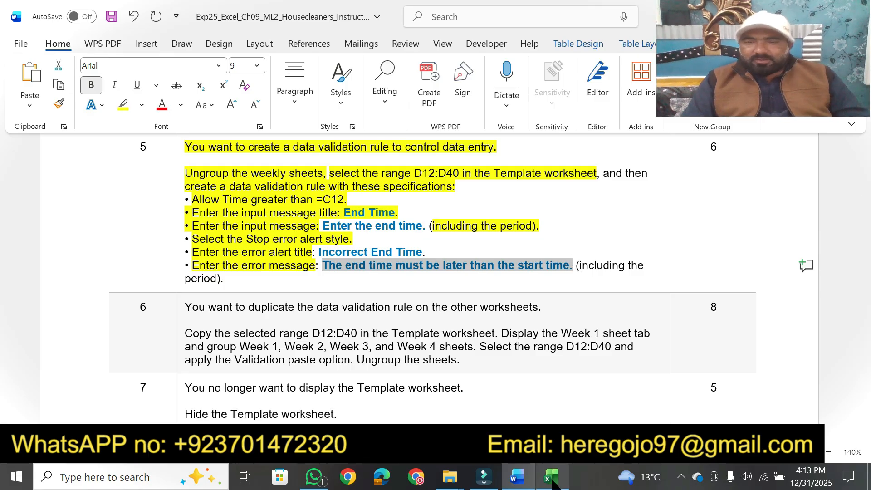
Switch to Excel, set the error message to "The end time must be later than the start time." and apply the validation rule
click(552, 477)
click(531, 277)
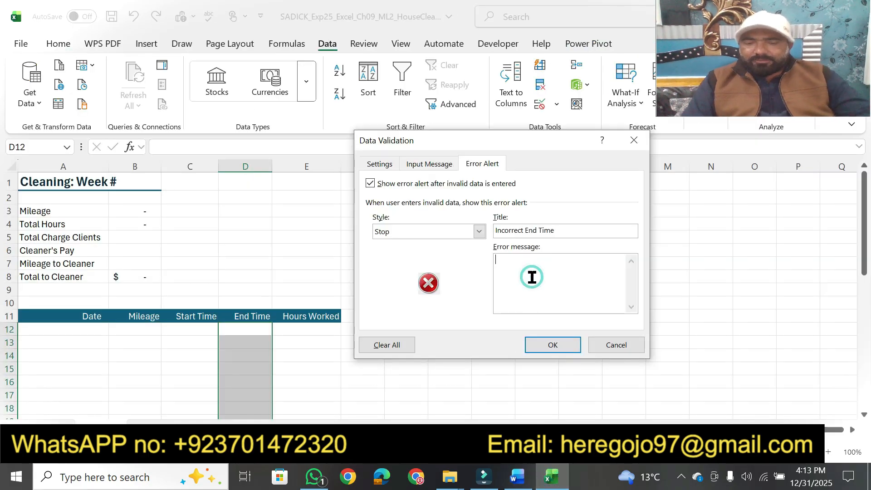
key(ctrl+v)
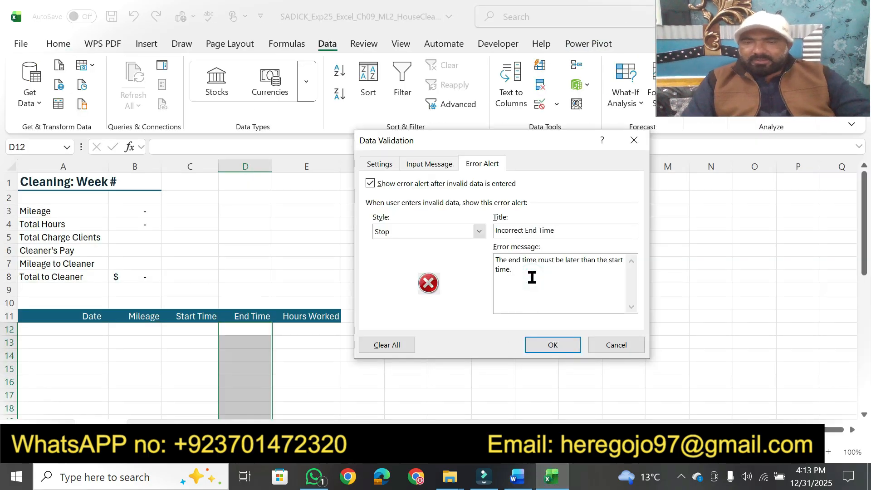
click(547, 345)
In Word, highlight step 6's opening sentence and its instruction to copy the range D12:D40 in the Template worksheet
click(518, 477)
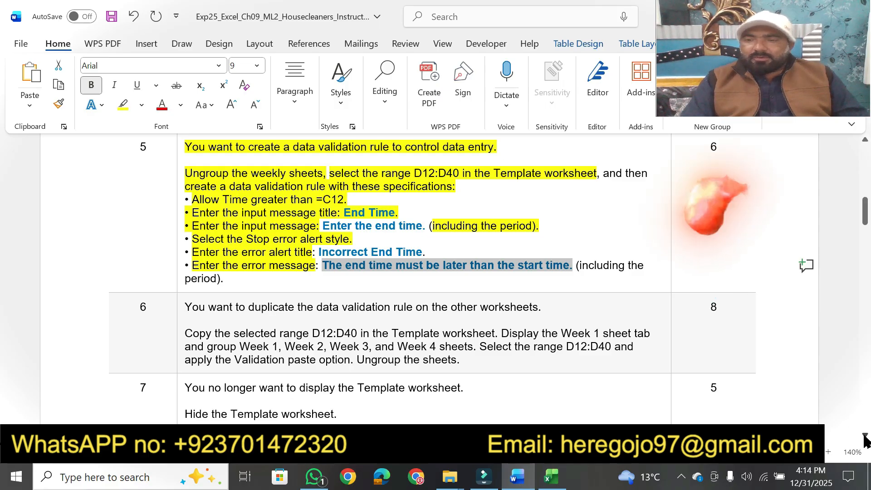
scroll(864, 437, down, 3)
scroll(865, 438, down, 3)
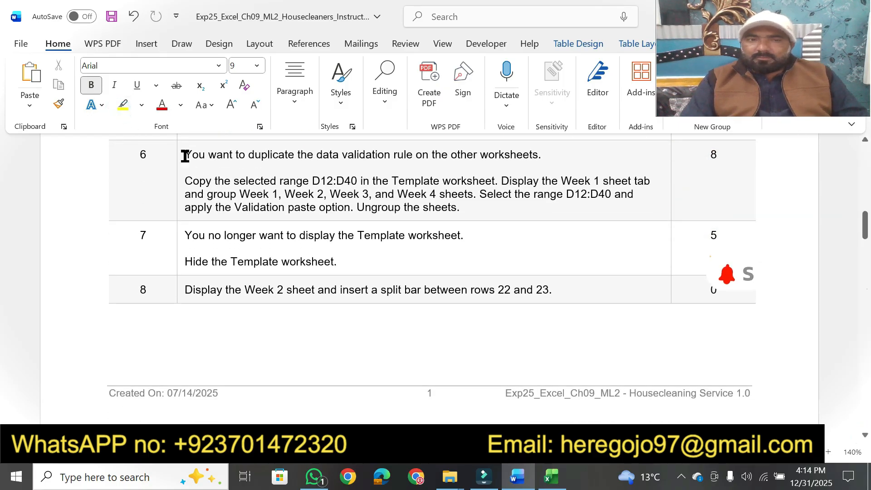
click(182, 157)
click(191, 154)
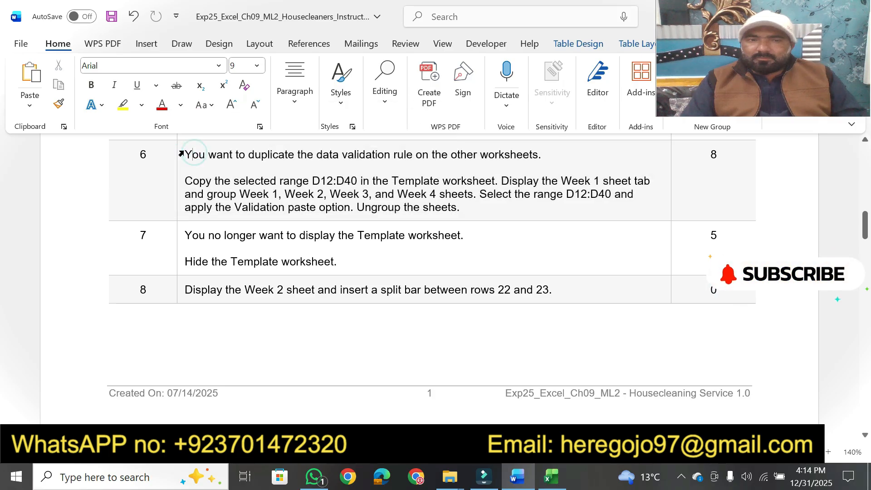
click(121, 104)
drag(183, 154, 546, 156)
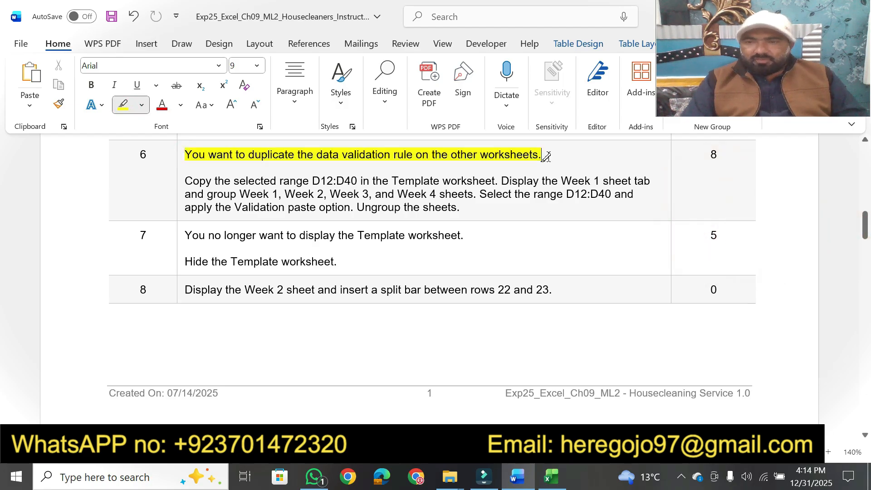
mouse_move(185, 179)
mouse_down()
mouse_move(539, 179)
mouse_move(499, 179)
mouse_up()
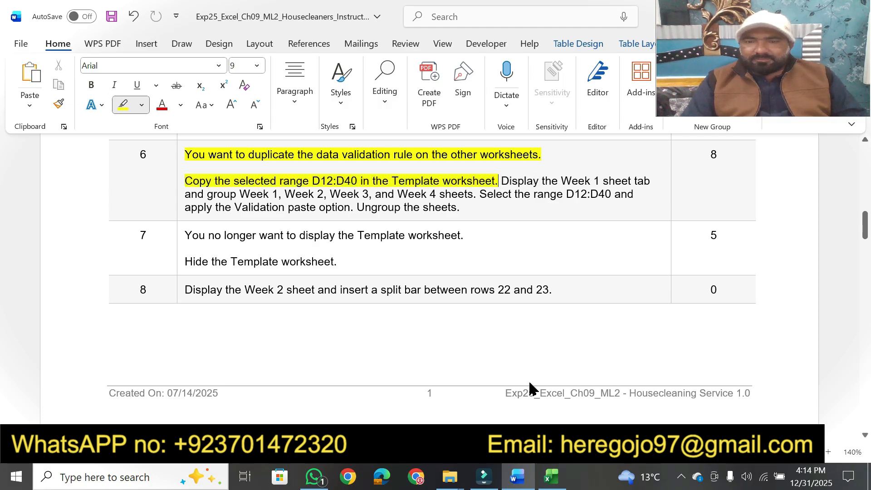
Switch to Excel and copy the selected range D12:D40 in the Template worksheet
click(551, 476)
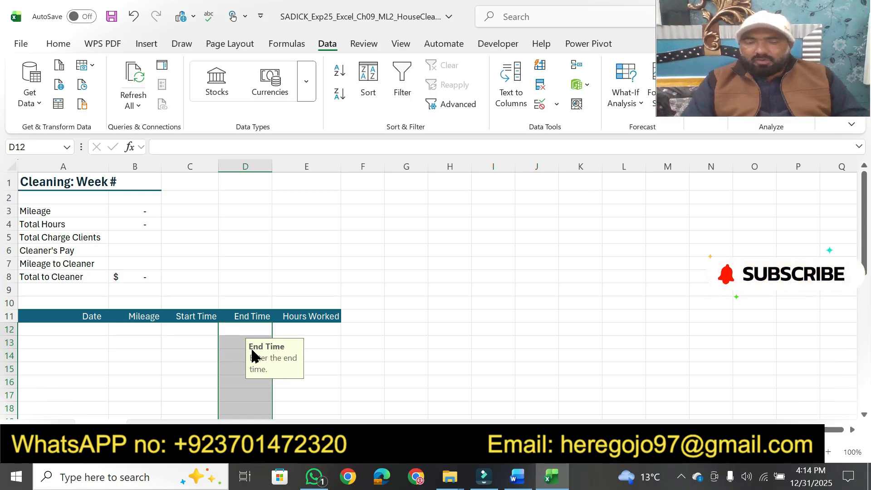
key(ctrl+c)
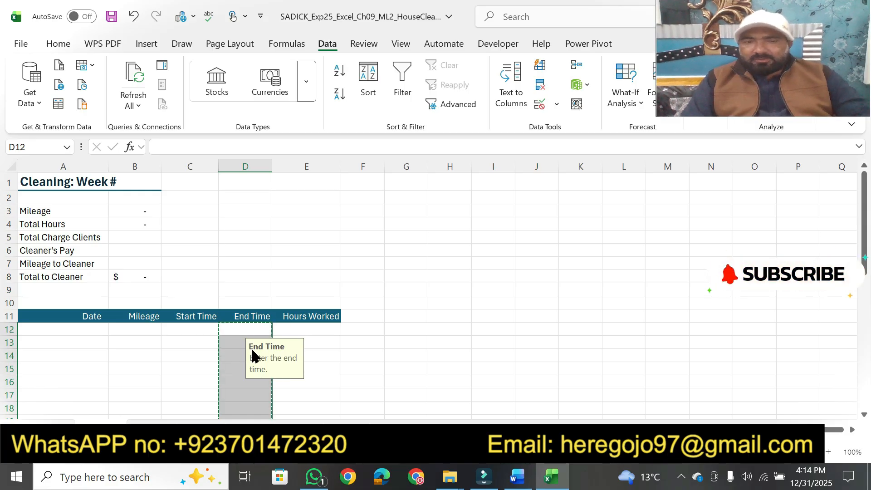
In Word, highlight step 6 through its remaining instructions, and switch to Excel to display the Week 1 sheet
click(517, 476)
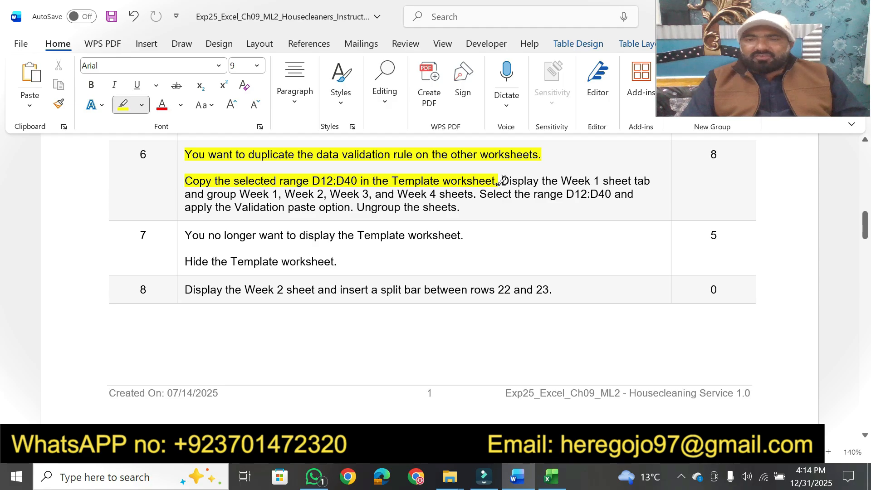
mouse_move(502, 180)
mouse_down()
mouse_move(671, 180)
mouse_move(634, 184)
mouse_up()
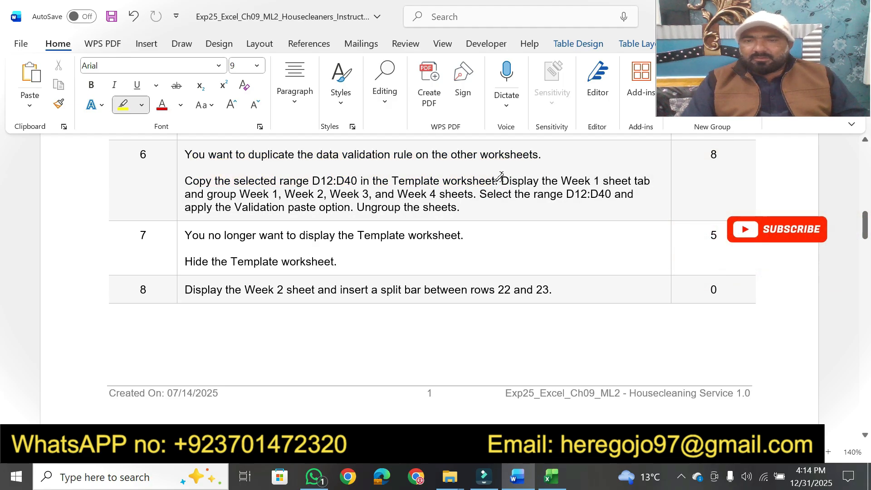
mouse_move(501, 180)
mouse_down()
mouse_move(666, 179)
mouse_move(651, 179)
mouse_up()
click(551, 476)
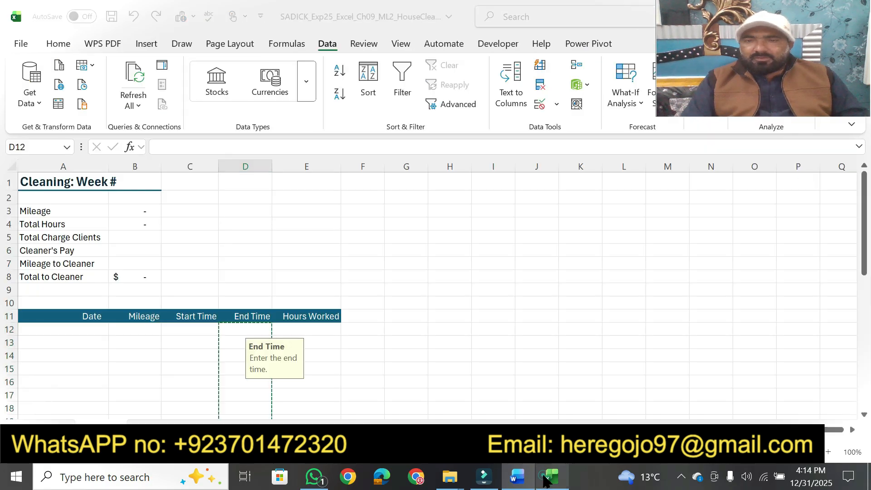
click(153, 429)
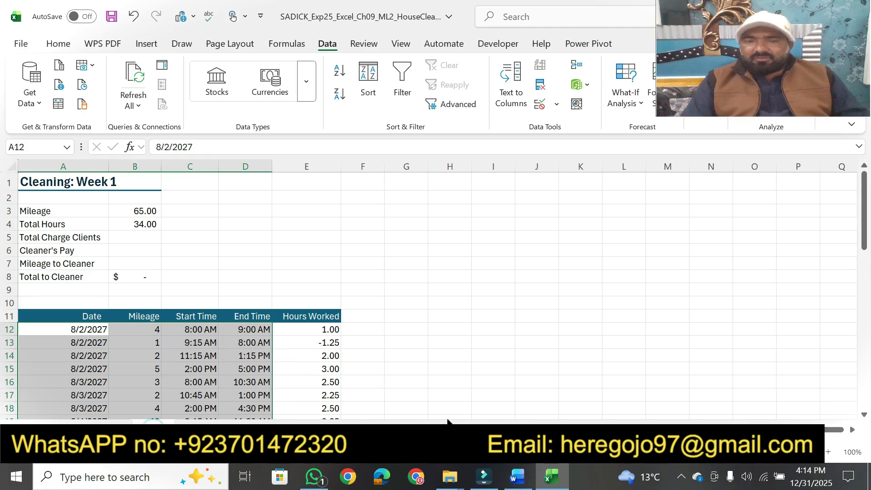
In Word, toggle the highlight on step 6's sheet grouping phrase, and group the Week 1 to Week 4 sheets in Excel
click(521, 476)
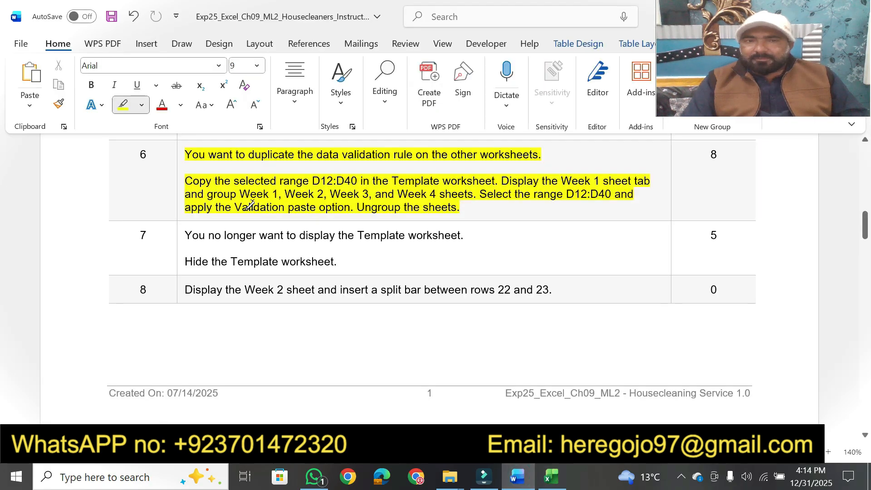
drag(207, 194, 474, 194)
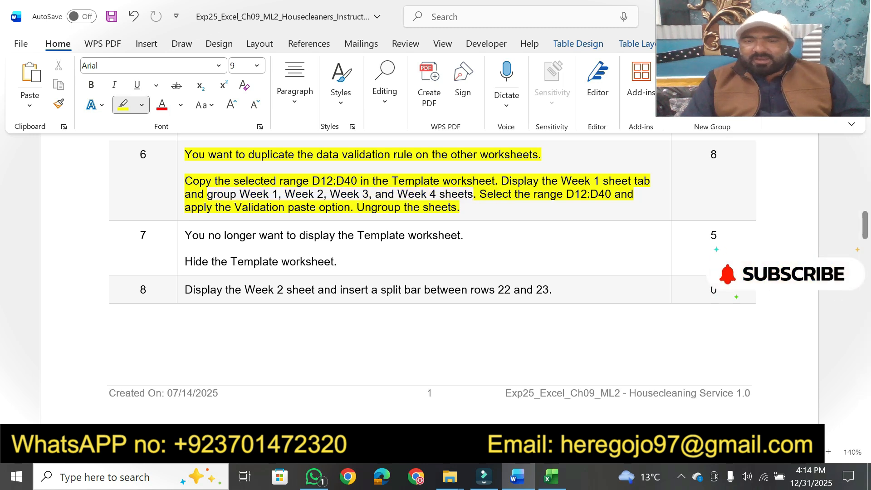
click(551, 476)
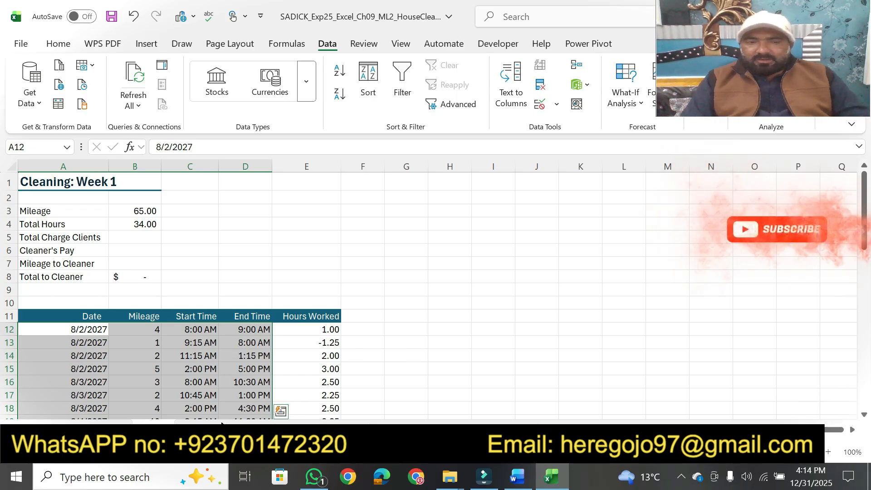
ctrl+click(200, 430)
ctrl+click(250, 429)
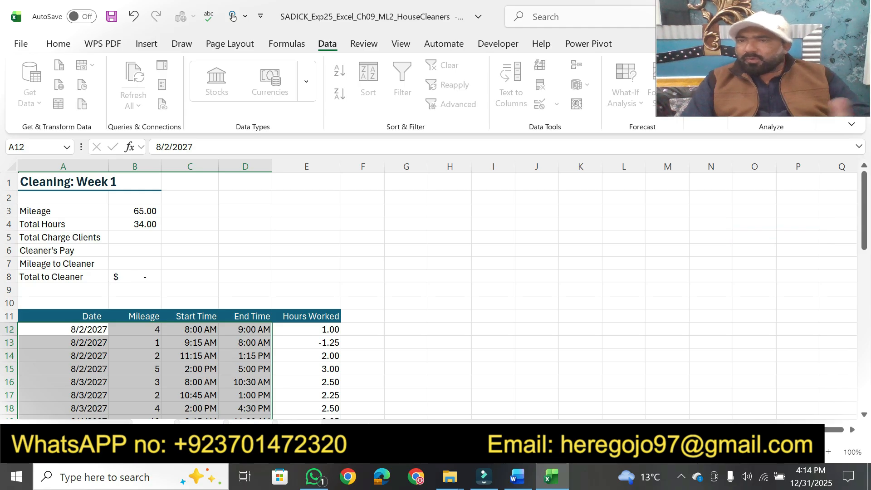
Check step 6 in Word and select the range D12:D40 across the grouped weekly sheets in Excel
click(517, 477)
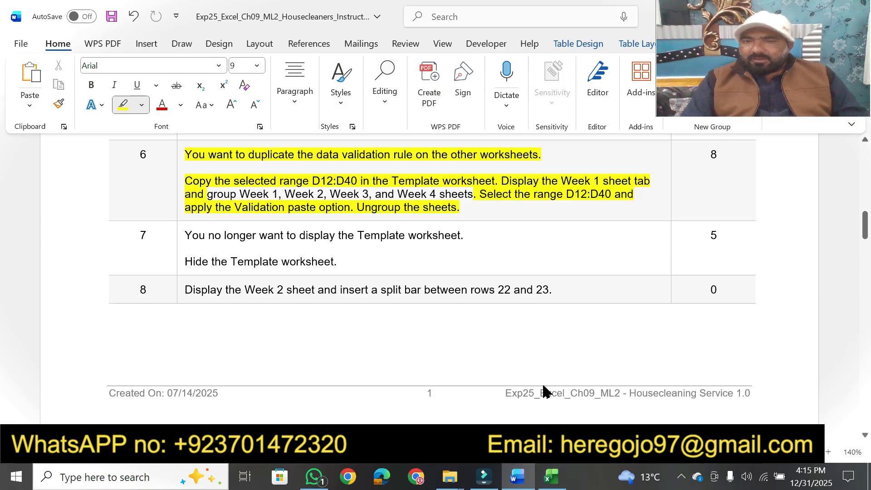
click(551, 477)
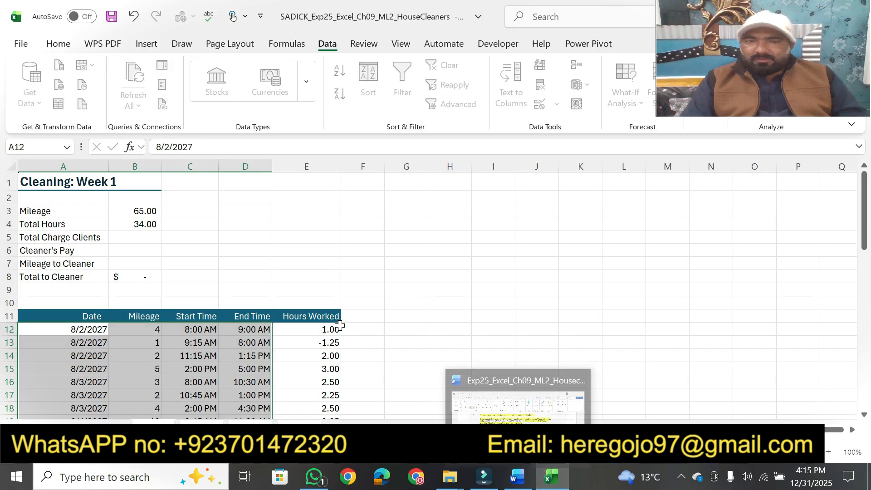
drag(232, 329, 261, 392)
Check step 6 in Word, then in Excel paste only the copied Validation onto range D12:D40 of the grouped weekly sheets
click(517, 477)
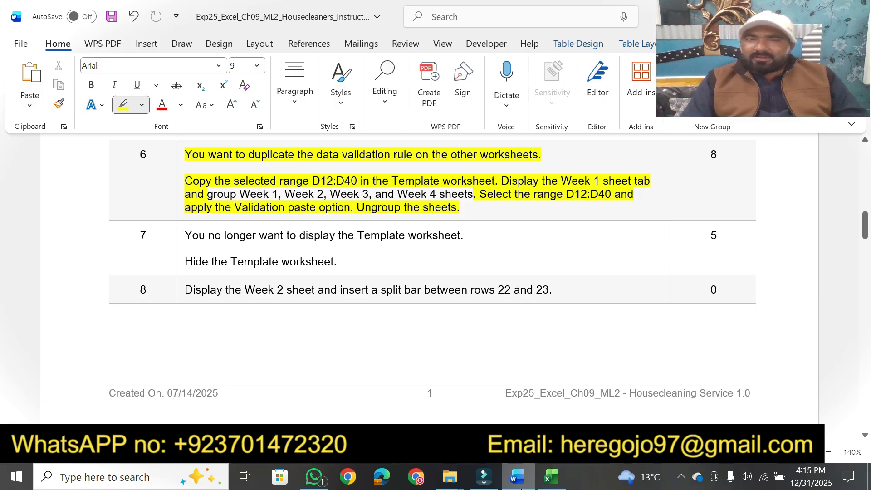
click(550, 476)
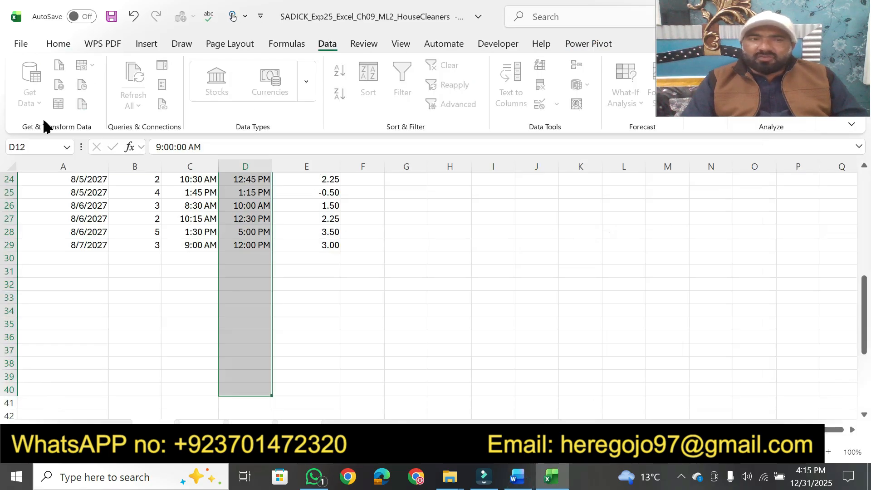
click(58, 46)
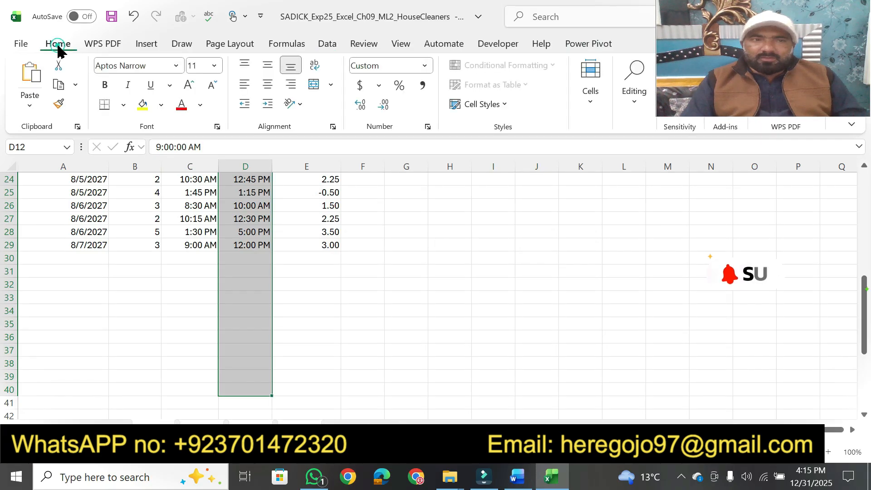
click(29, 105)
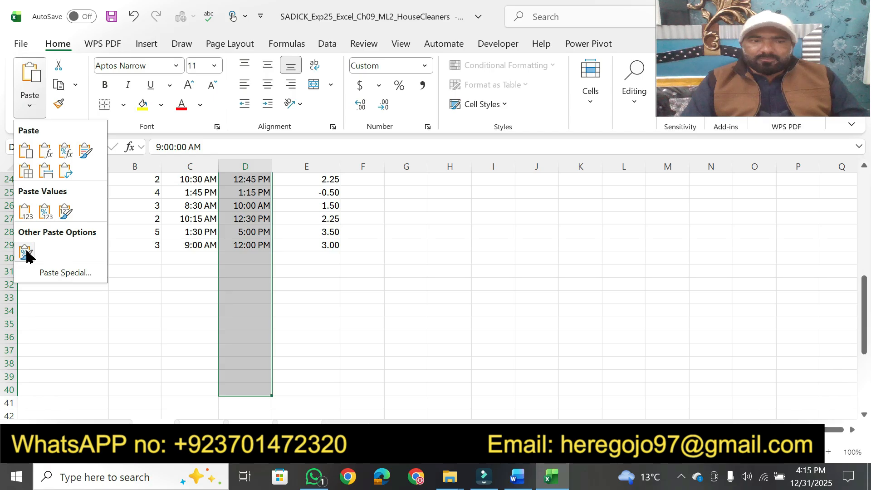
click(53, 272)
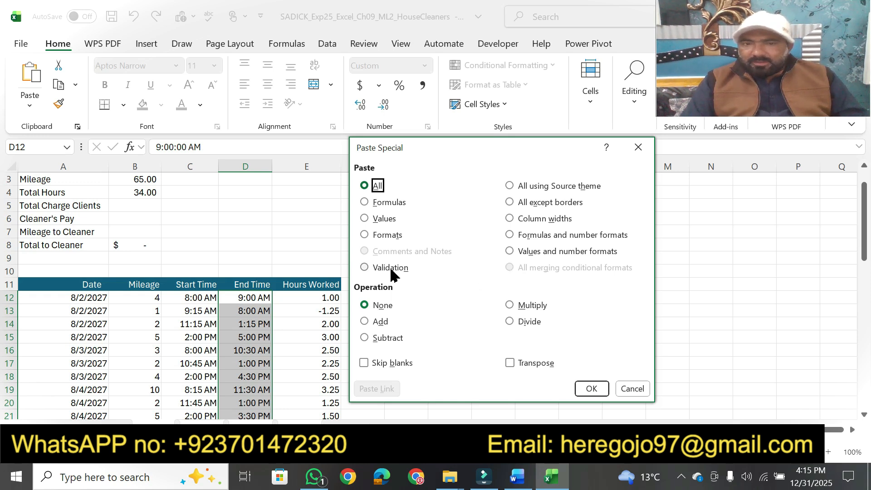
click(365, 268)
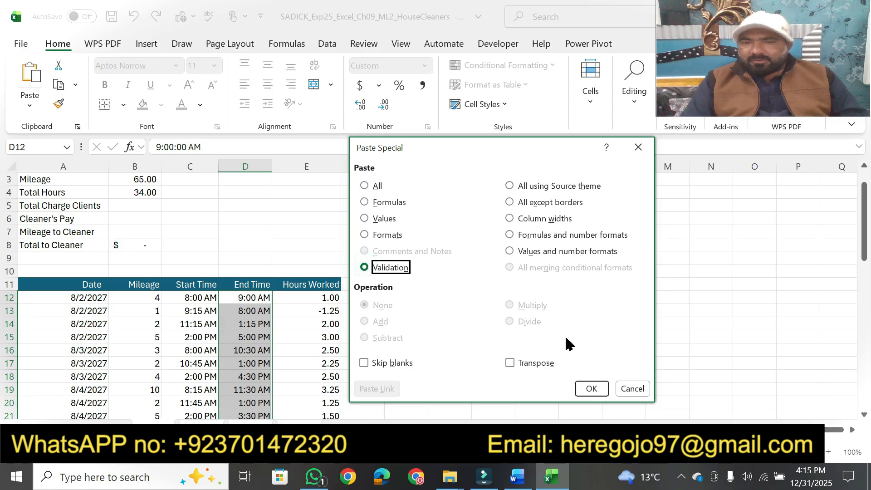
click(591, 389)
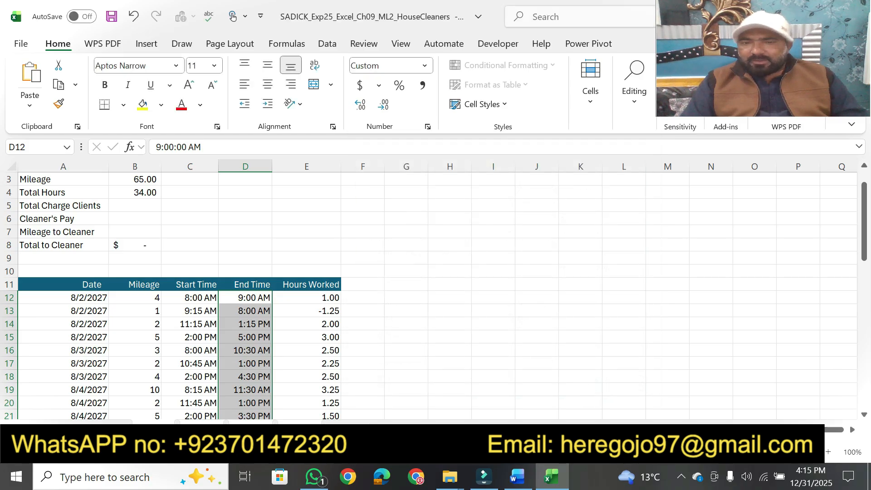
Recheck step 6 in Word, then return to Excel and ungroup the weekly sheets
click(515, 476)
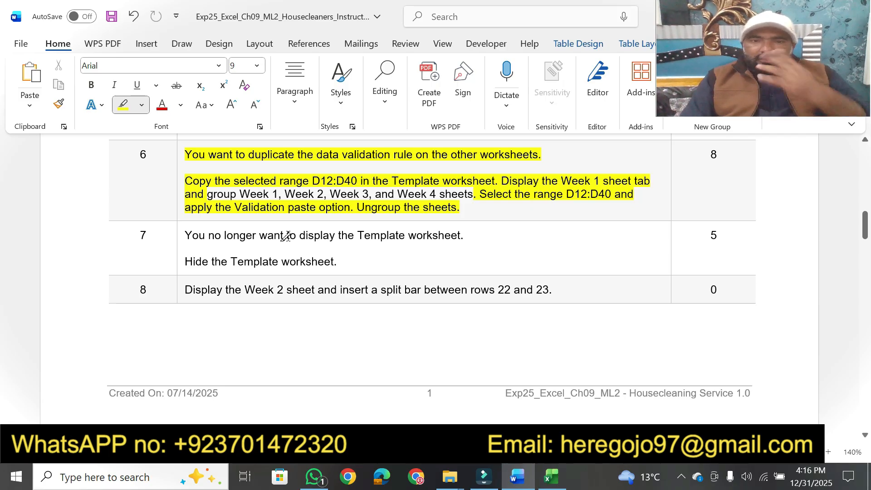
click(551, 476)
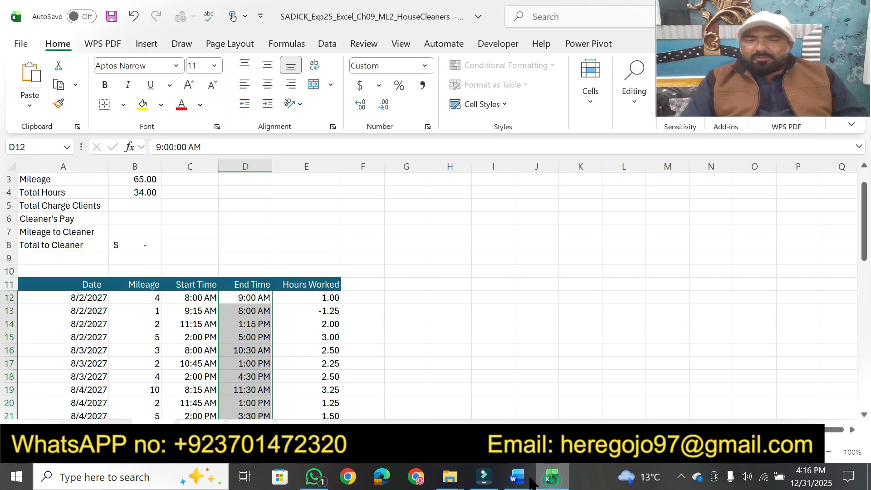
right_click(151, 430)
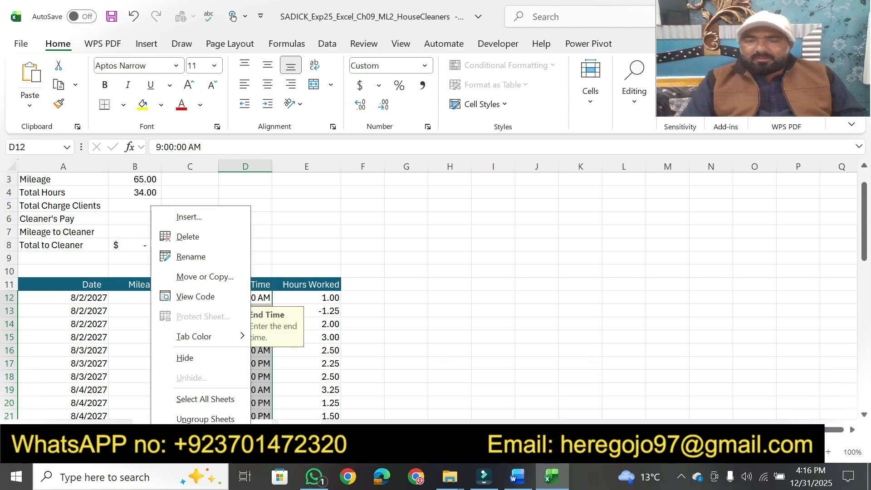
click(190, 420)
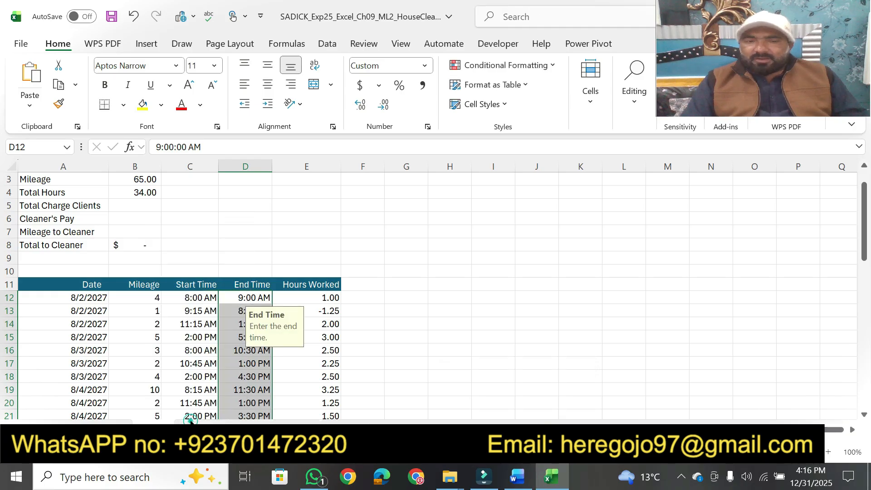
Switch to Word and highlight both sentences of step 7 about hiding the Template worksheet
click(517, 476)
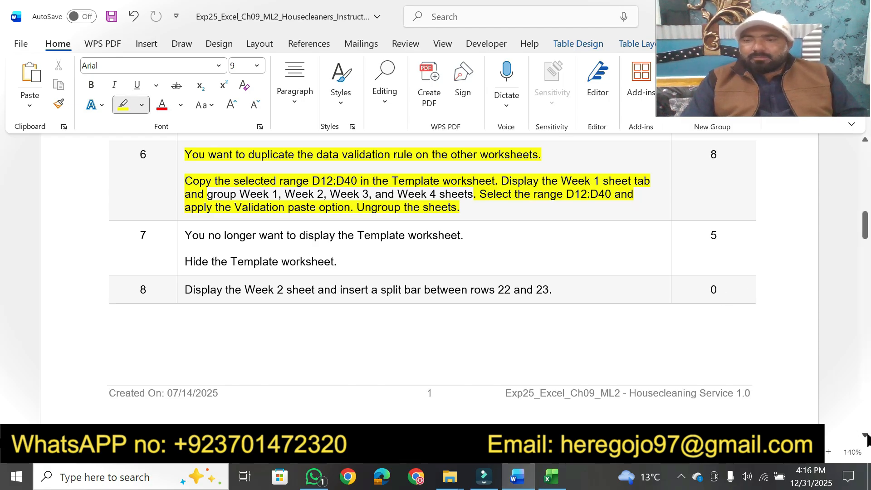
scroll(866, 436, down, 3)
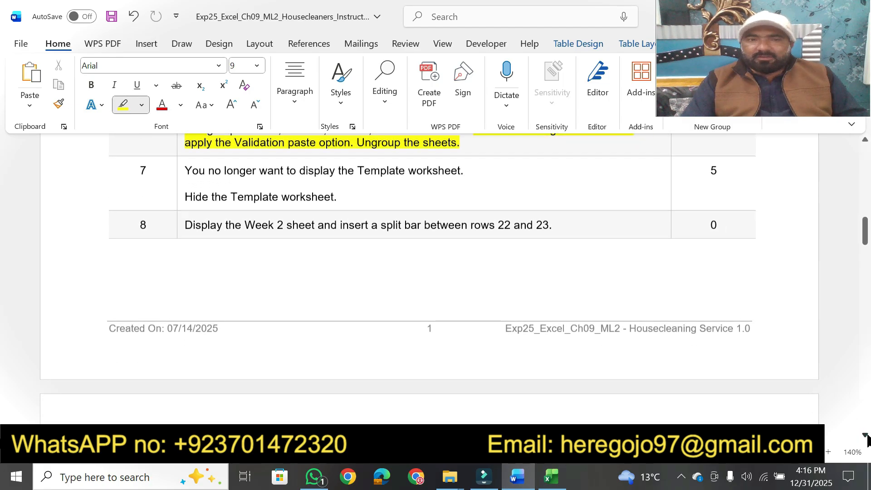
scroll(866, 437, down, 1)
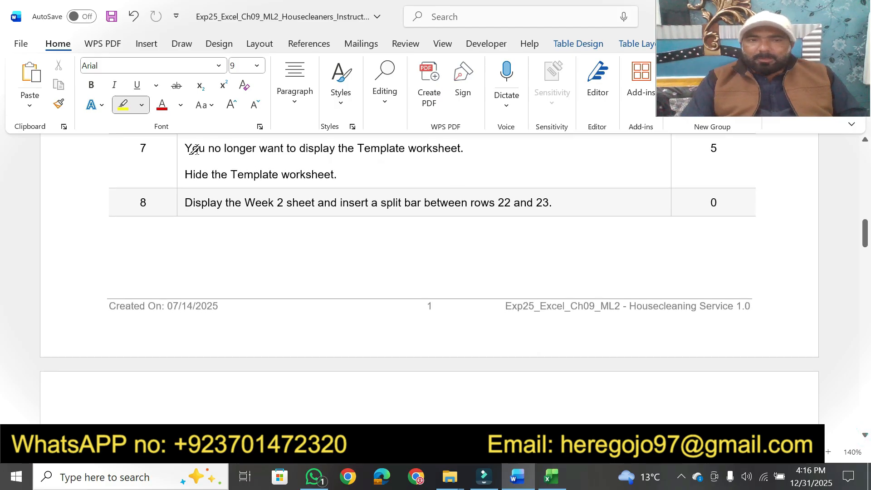
drag(186, 148, 454, 145)
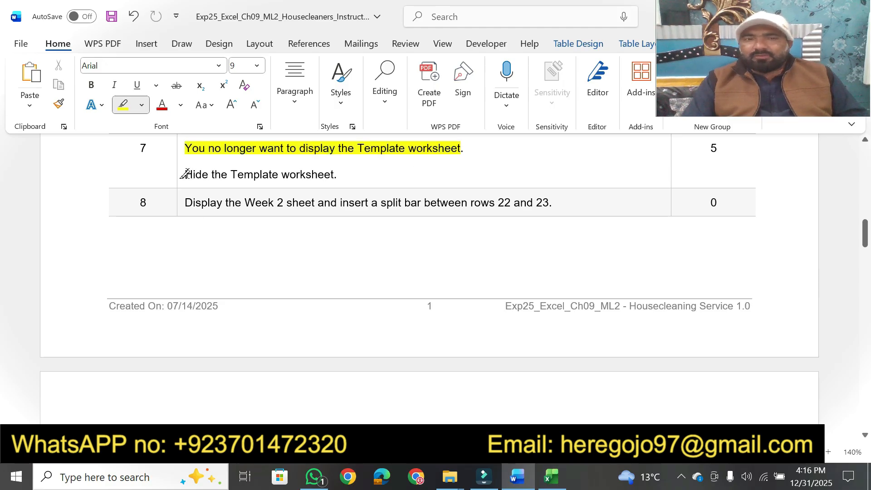
mouse_move(187, 174)
mouse_down()
mouse_move(345, 173)
mouse_move(337, 175)
mouse_up()
Switch to Excel, display the Template worksheet and hide it
click(551, 476)
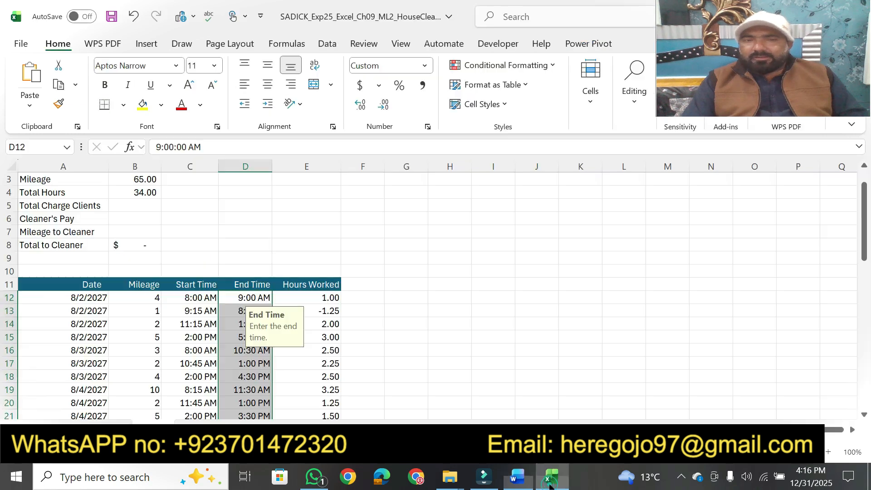
click(101, 428)
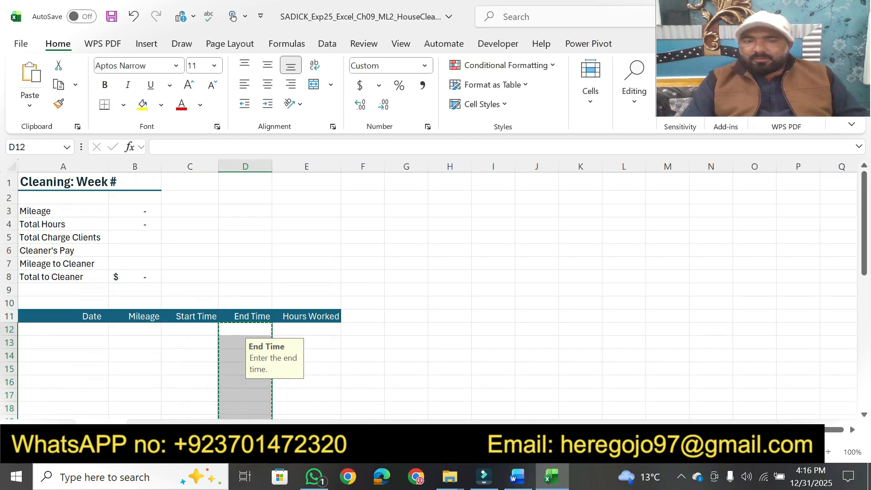
right_click(107, 428)
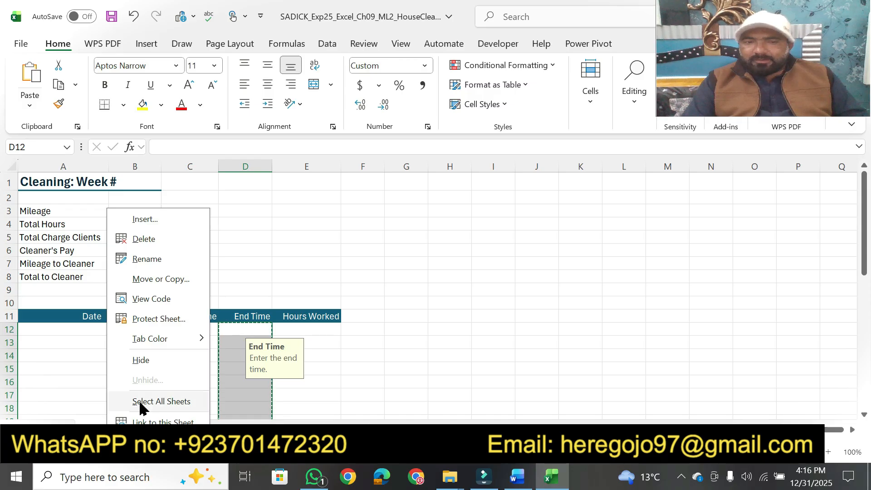
click(146, 360)
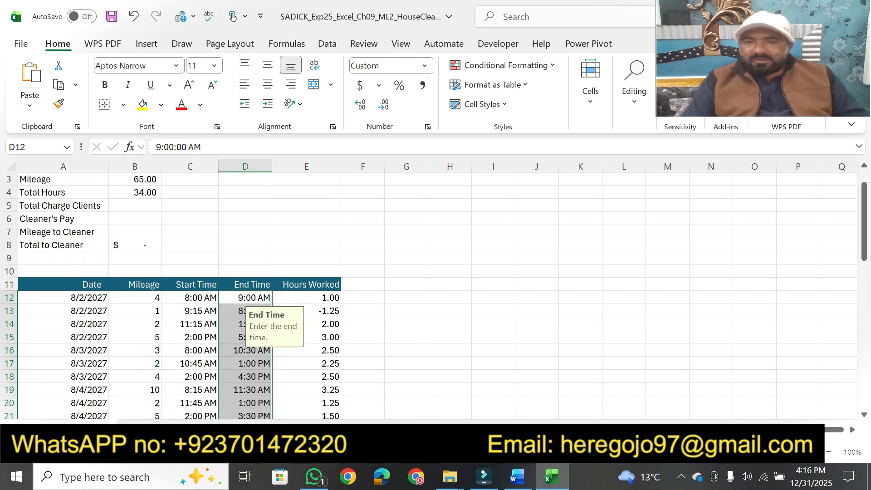
Switch to Word and review the instructions between the project description and step 8
click(519, 479)
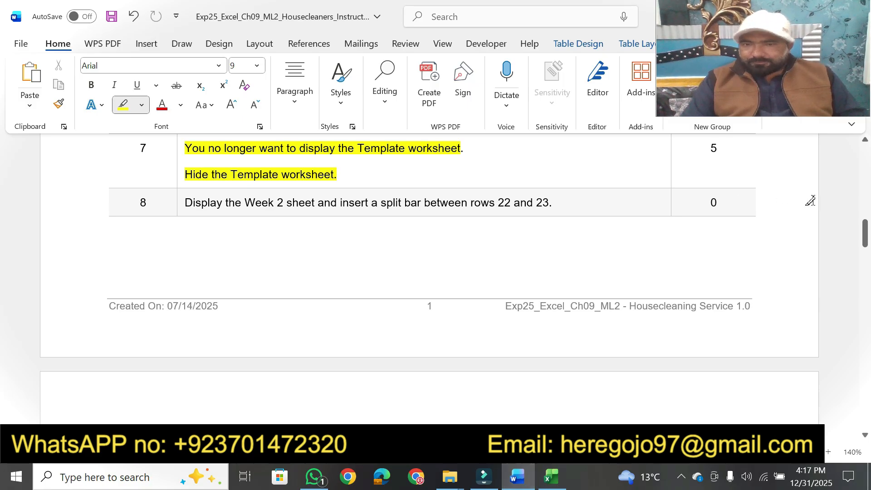
drag(864, 233, 867, 168)
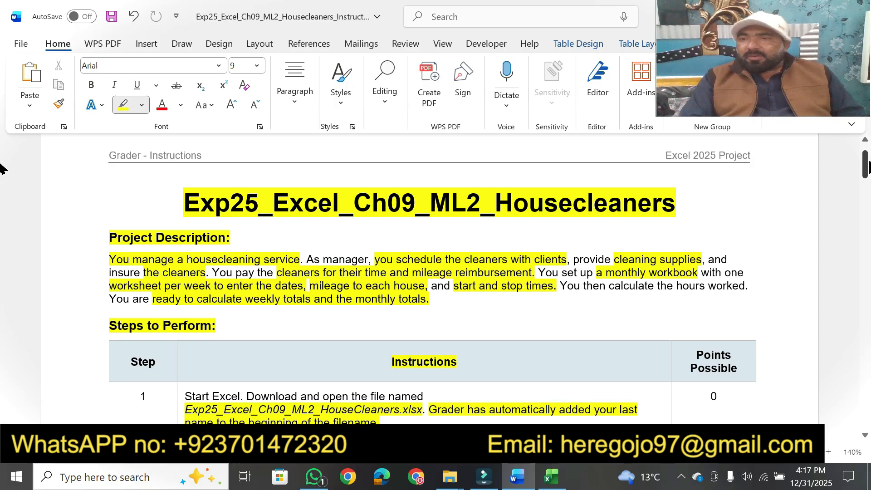
drag(865, 166, 864, 166)
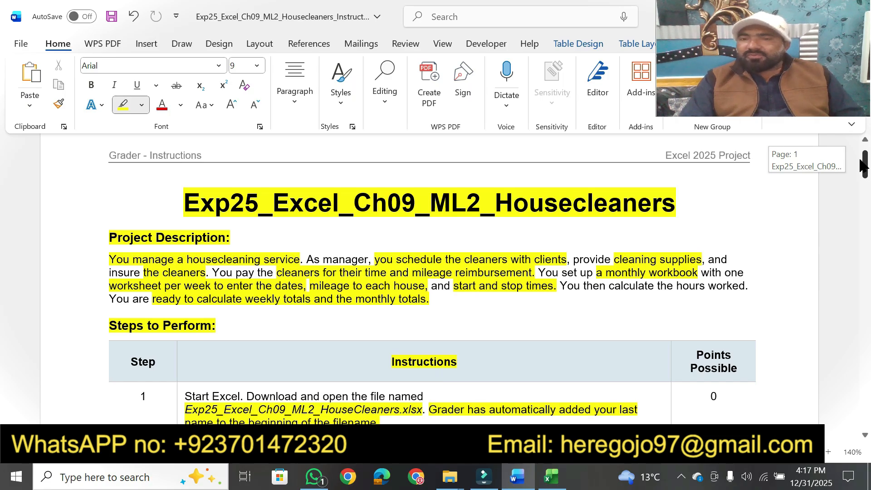
drag(861, 161, 860, 162)
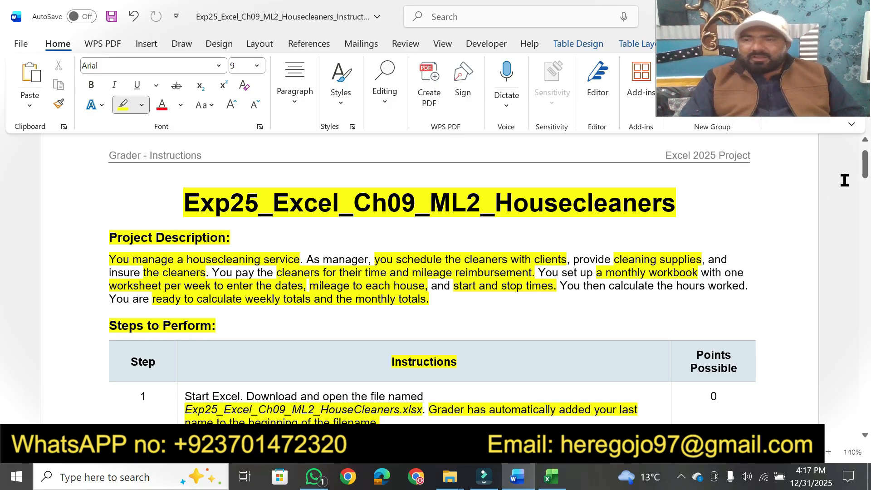
drag(860, 167, 837, 241)
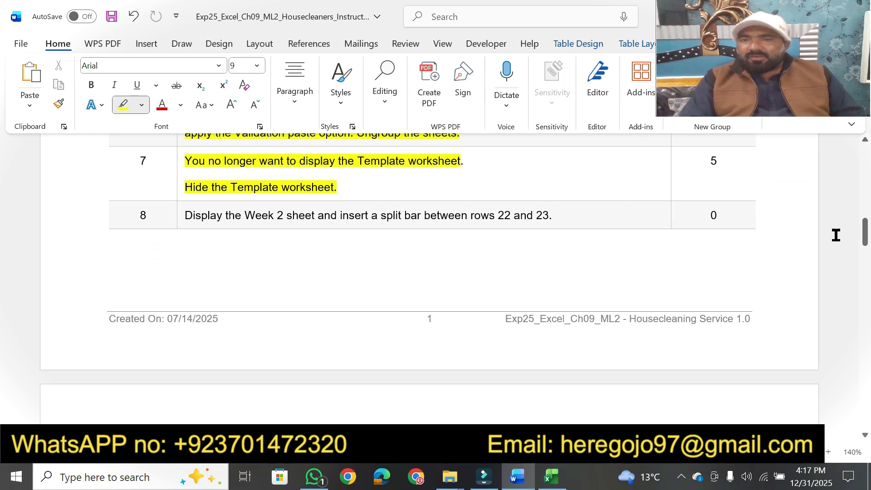
drag(866, 241, 863, 174)
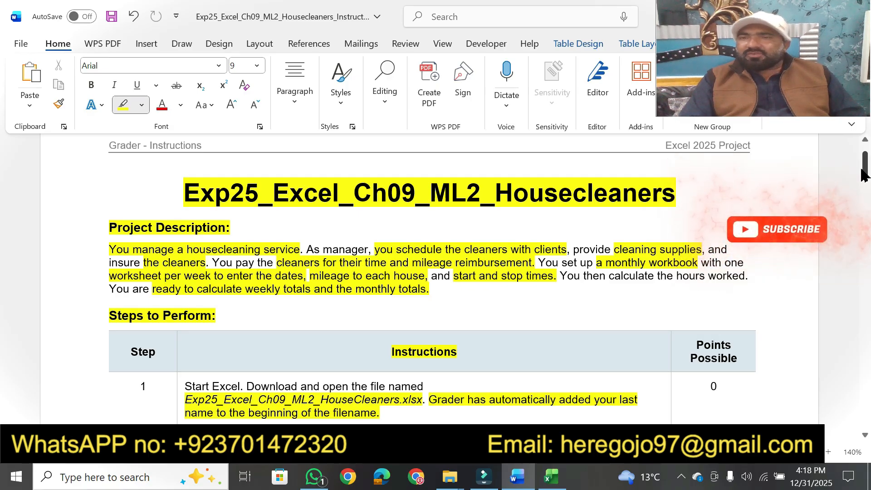